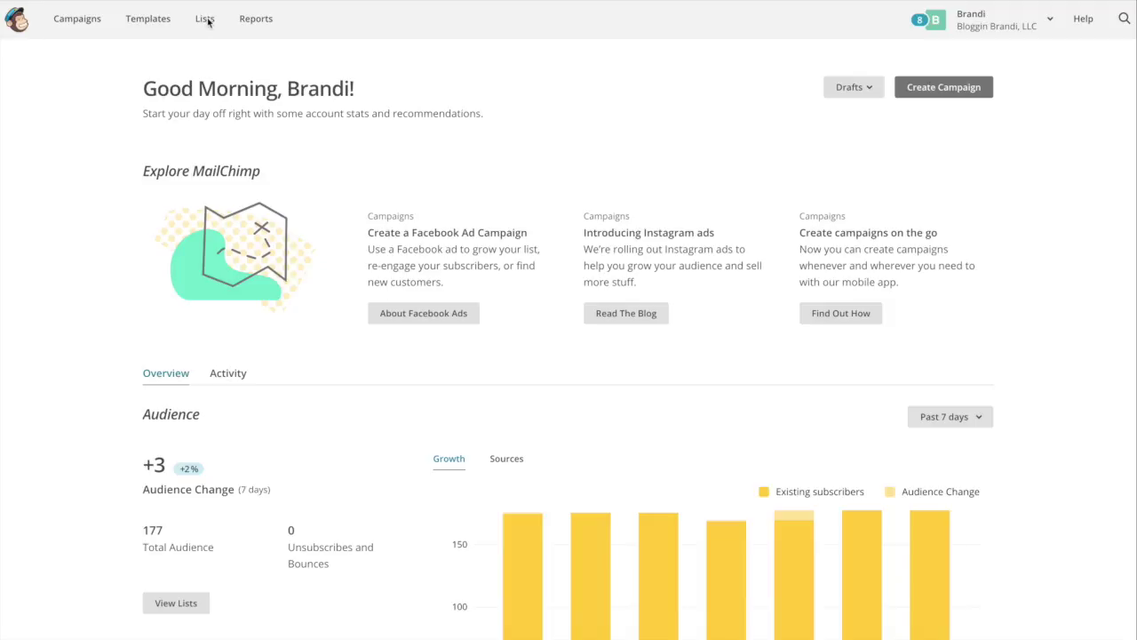
- Start a brand-new list named 'How to Bake a Cake With Brandi'
{"action": "left_click", "coordinate": [205, 23]}
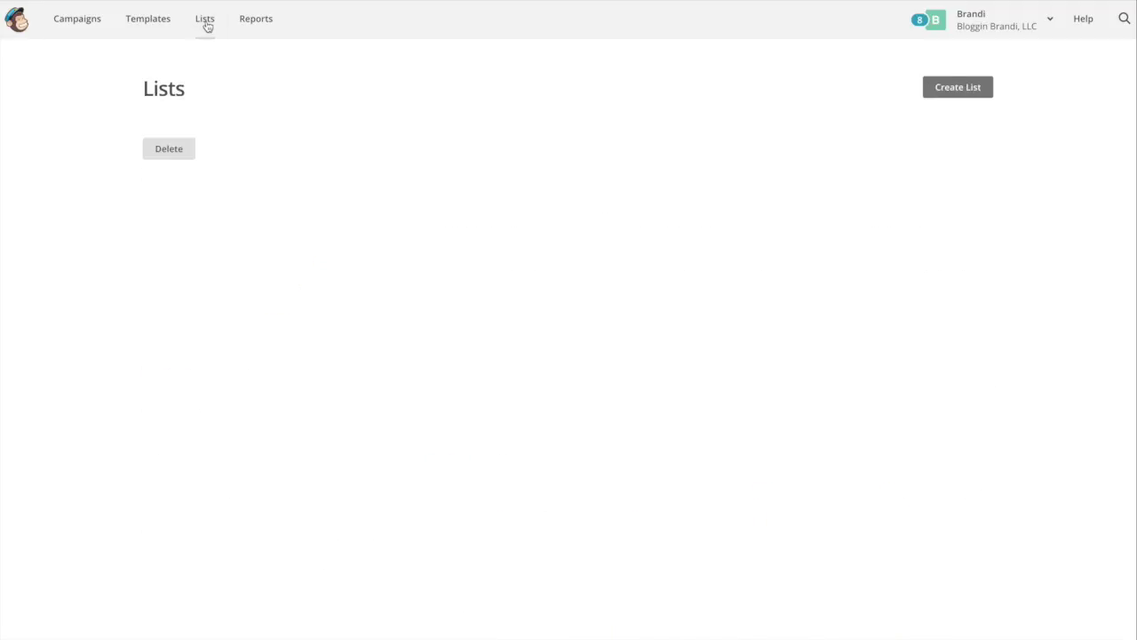
{"action": "left_click", "coordinate": [940, 88]}
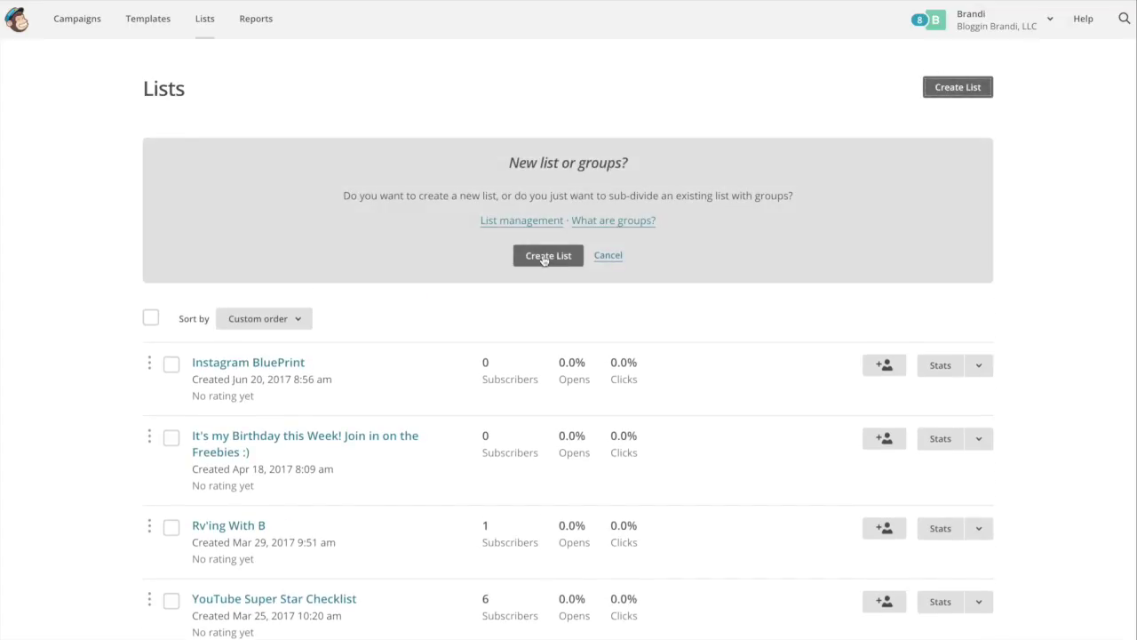
{"action": "left_click", "coordinate": [541, 256]}
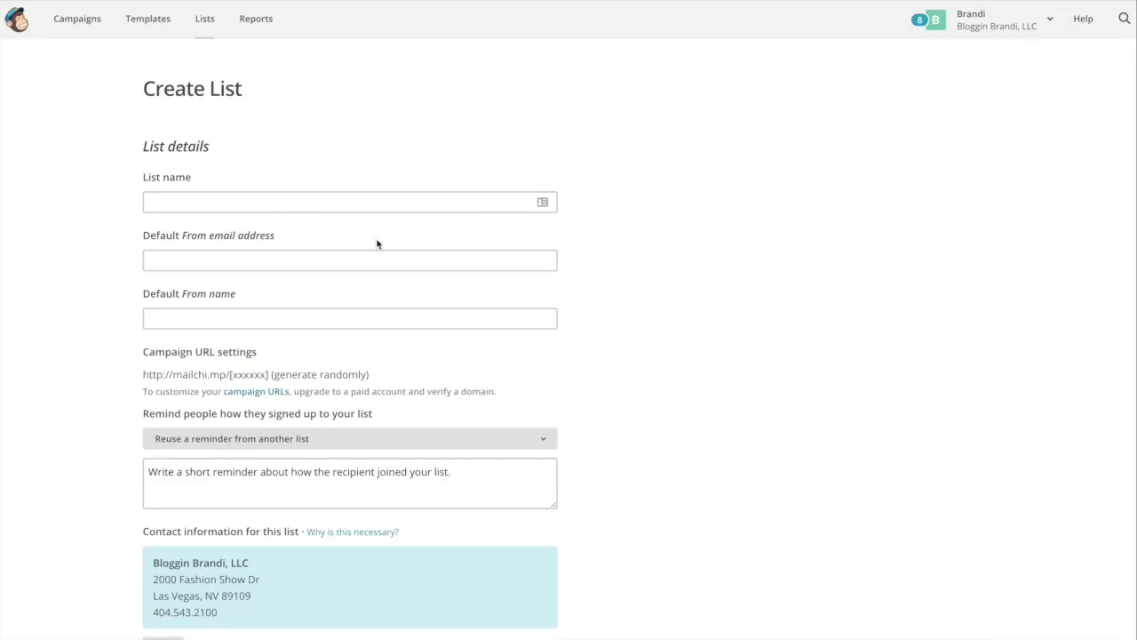
{"action": "left_click", "coordinate": [322, 205]}
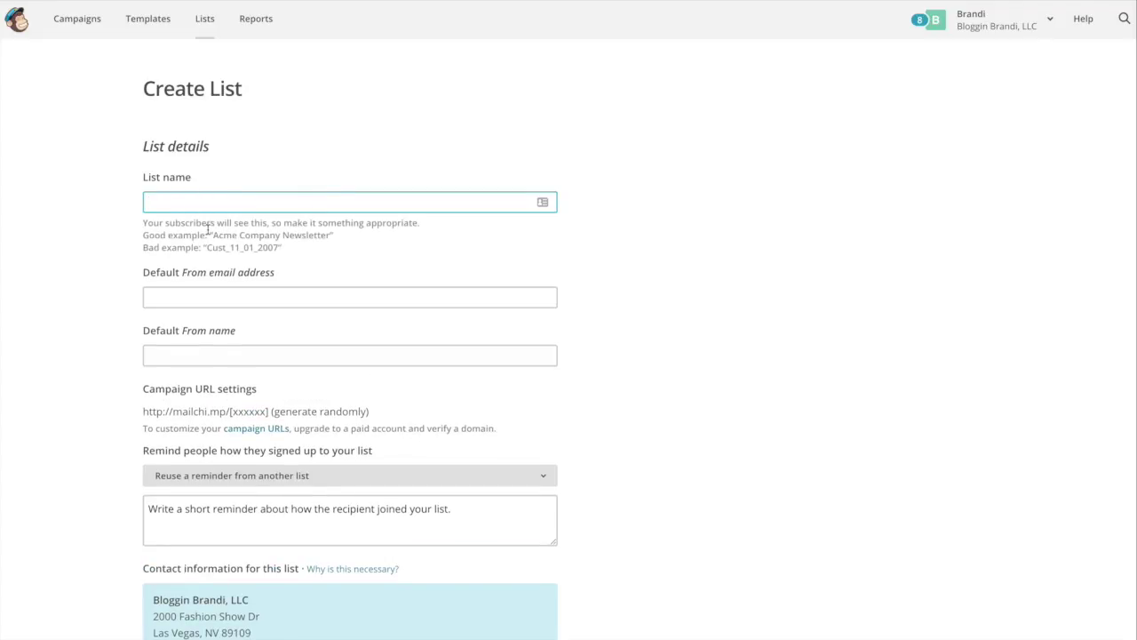
{"action": "type", "text": "How to Bake a Cake With Brandi"}
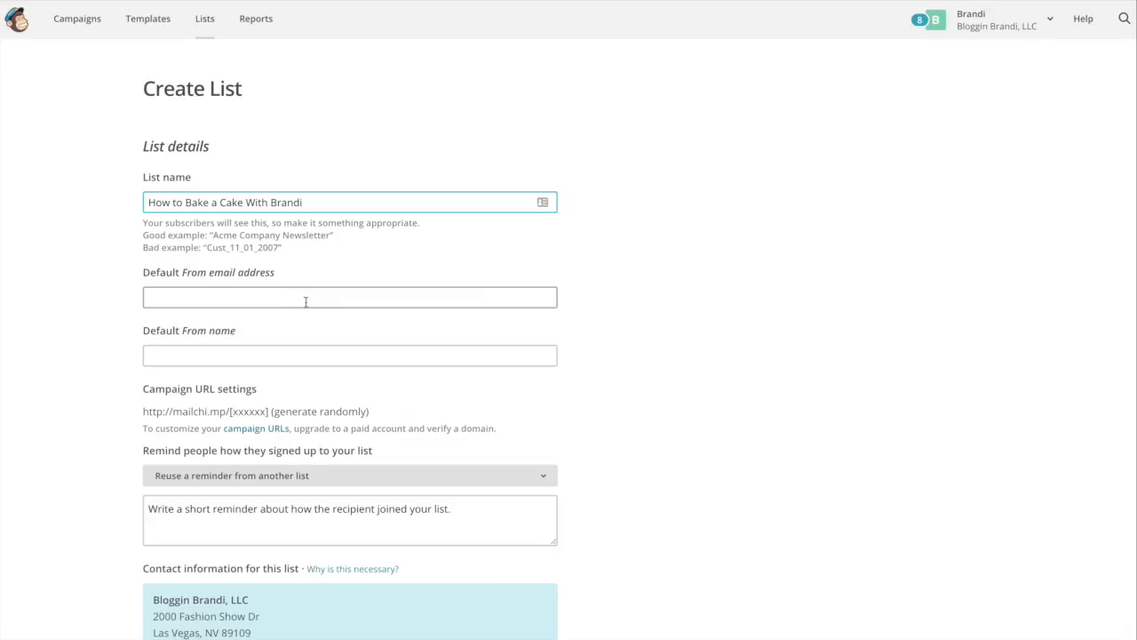
- Enter the default sender e-mail and sender name, reuse the Instagram BluePrint reminder, and save
{"action": "left_click", "coordinate": [180, 295]}
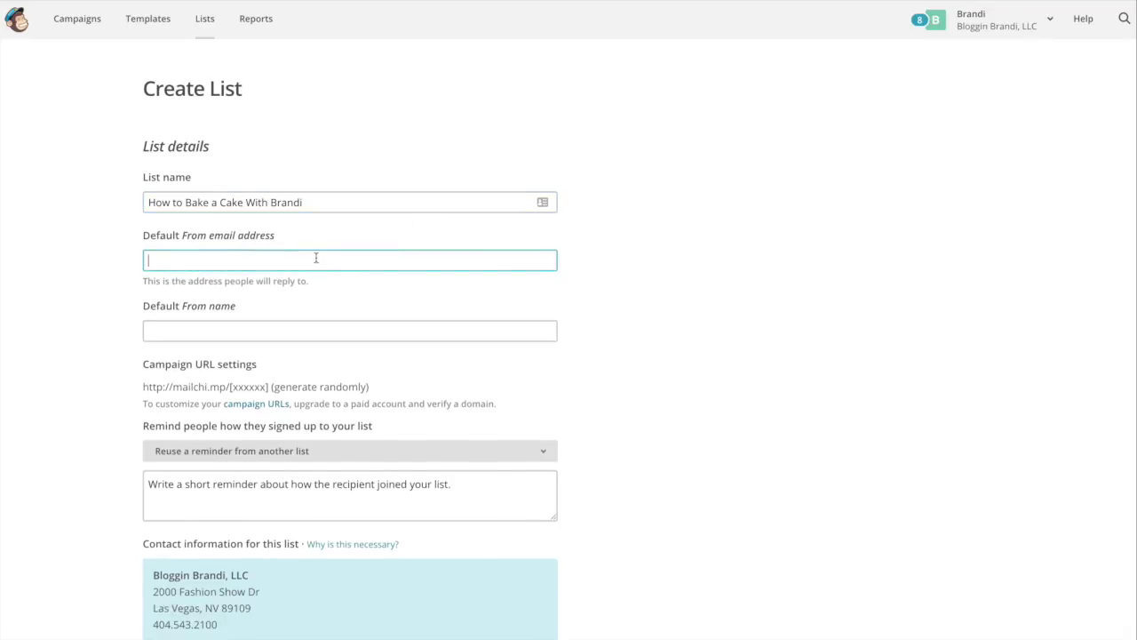
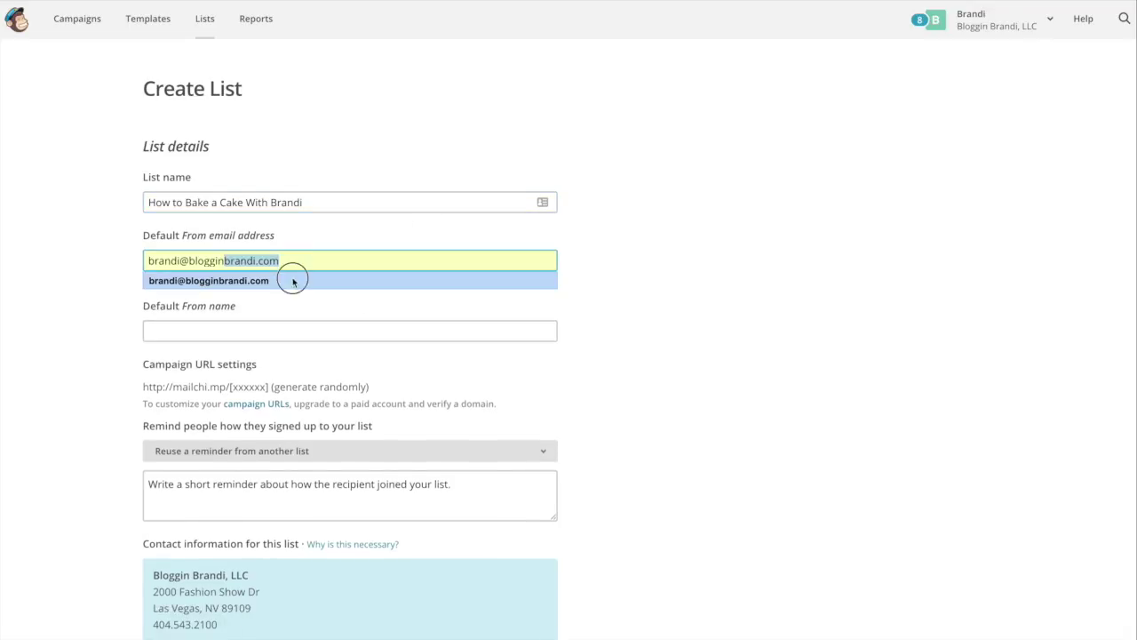
{"action": "left_click", "coordinate": [293, 279]}
{"action": "left_click", "coordinate": [213, 327]}
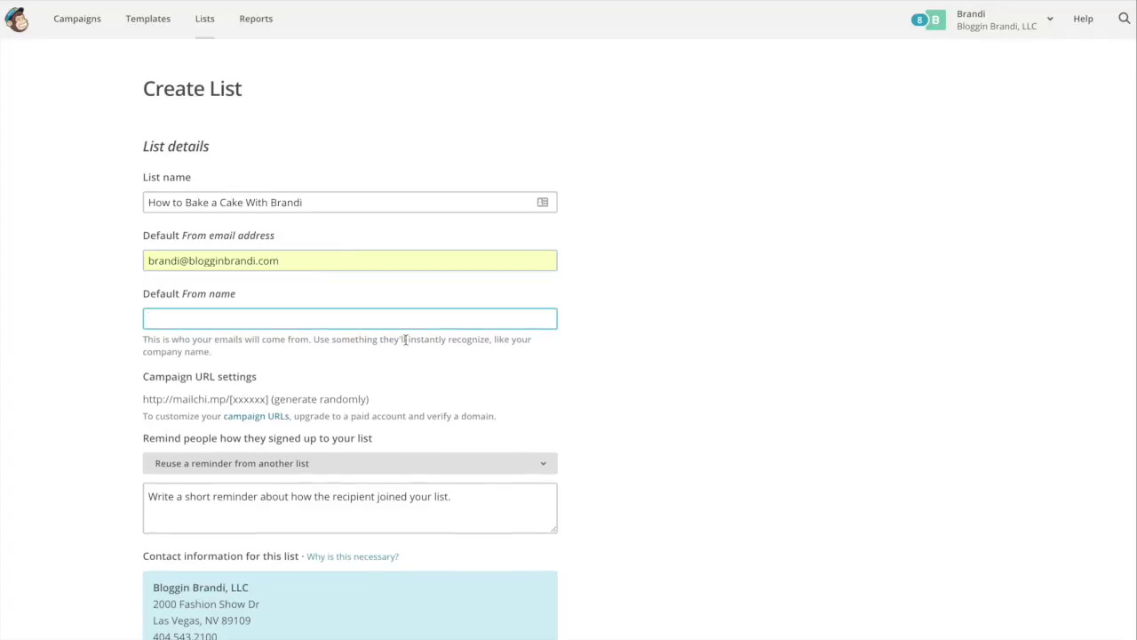
{"action": "type", "text": "Bloggin Brandi"}
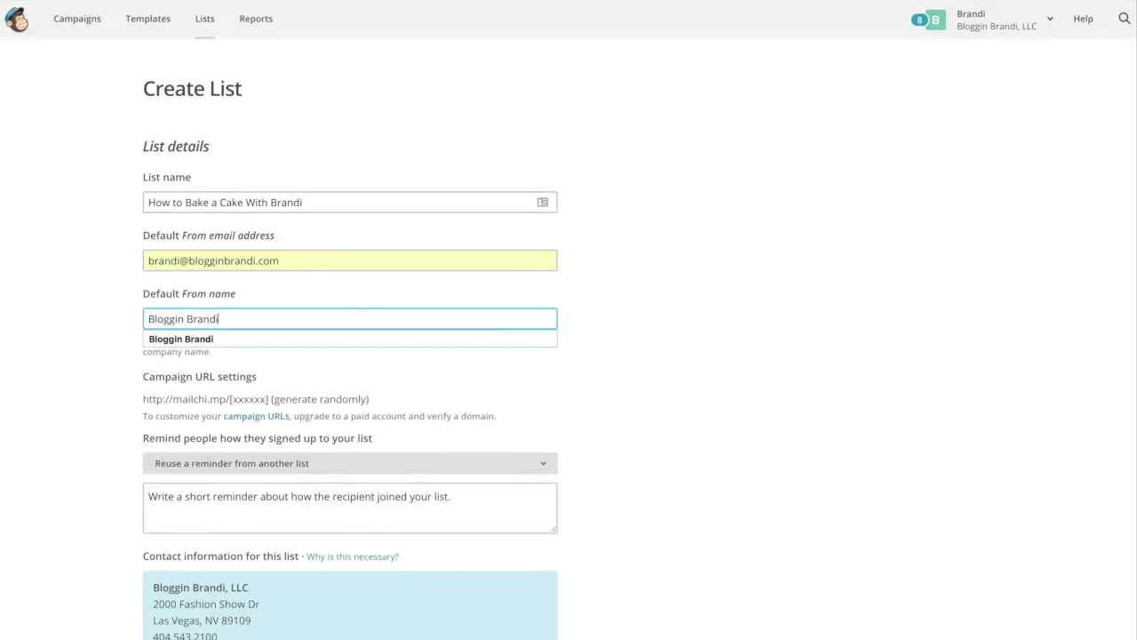
{"action": "left_click", "coordinate": [412, 456]}
{"action": "left_click", "coordinate": [412, 456]}
{"action": "scroll", "coordinate": [241, 563], "scroll_direction": "down", "scroll_amount": 10}
{"action": "left_click", "coordinate": [166, 606]}
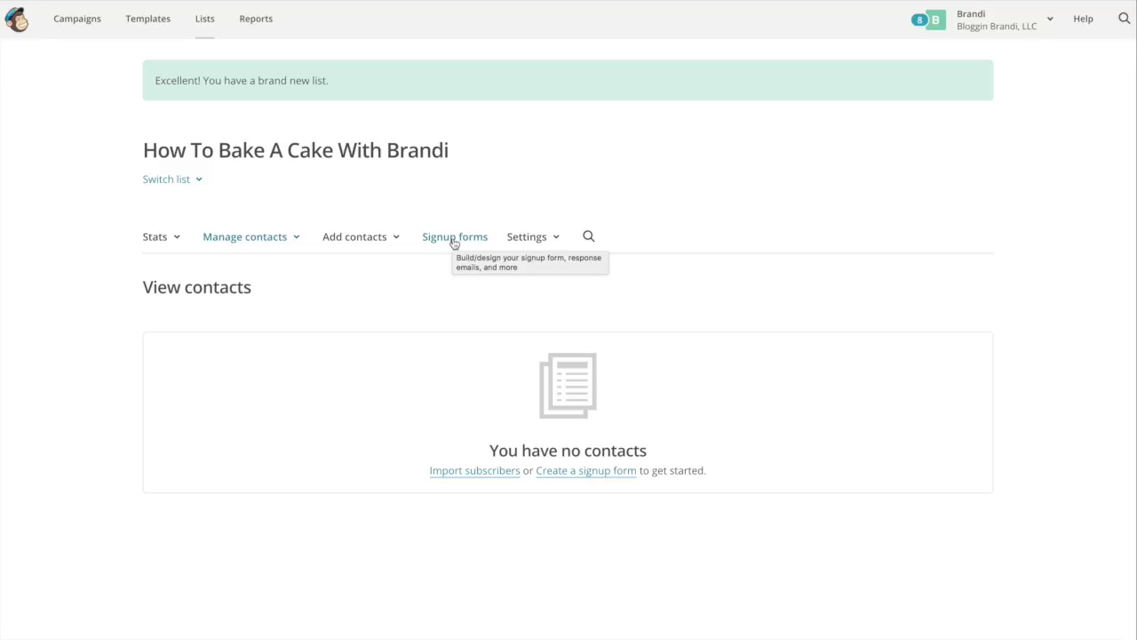
- From Lists, go to the new list's signup forms and choose the general forms builder
{"action": "left_click", "coordinate": [205, 22]}
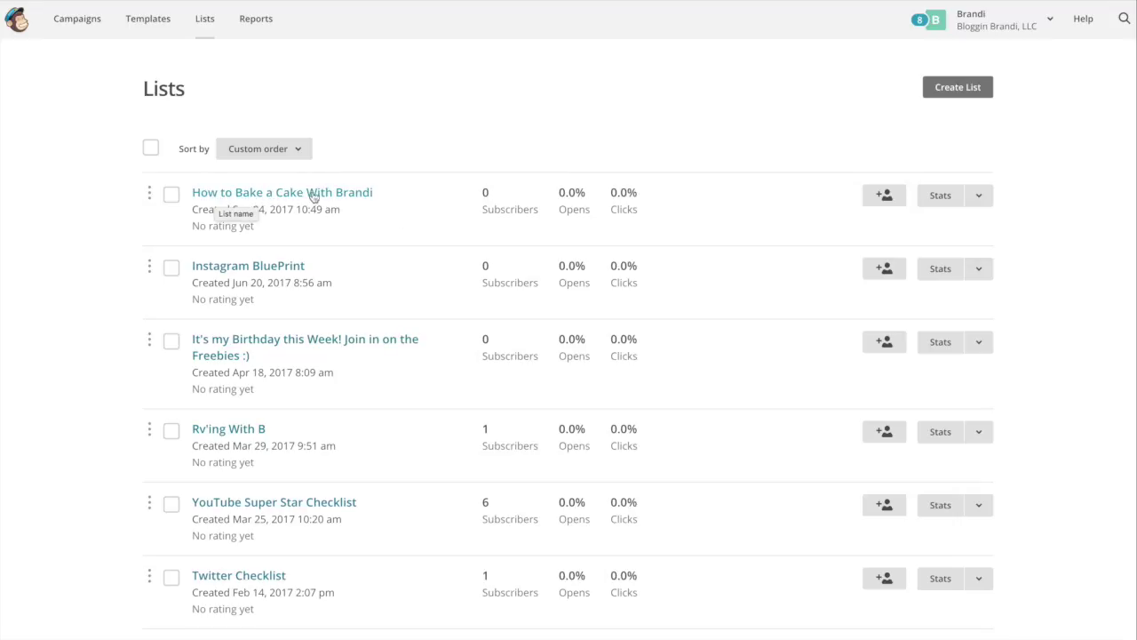
{"action": "left_click", "coordinate": [979, 196]}
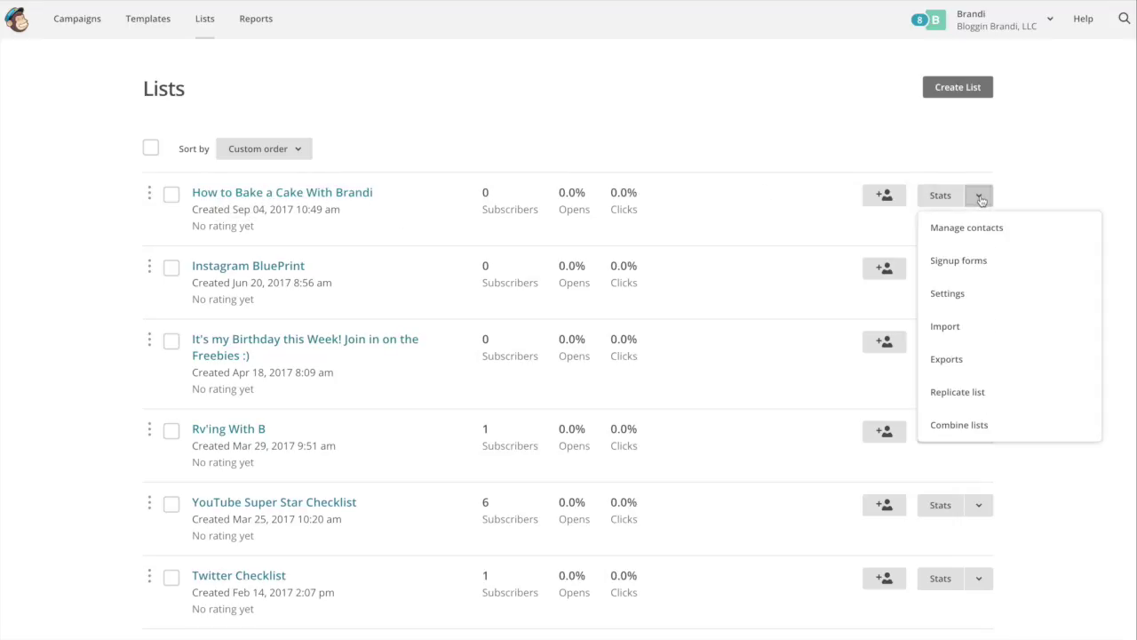
{"action": "left_click", "coordinate": [982, 262]}
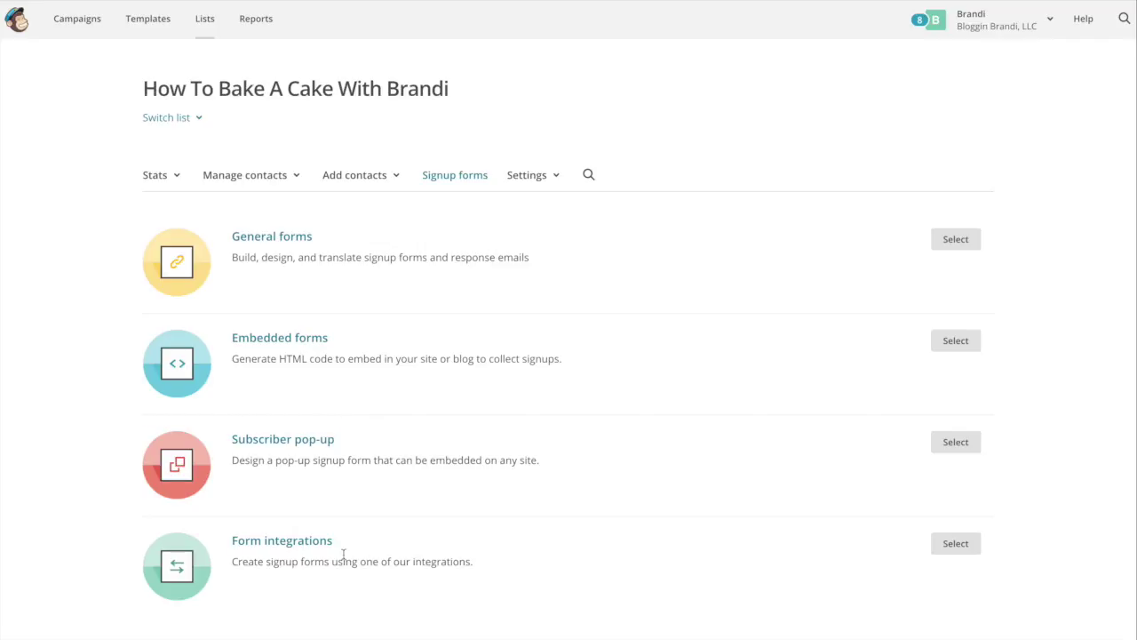
{"action": "left_click", "coordinate": [282, 243]}
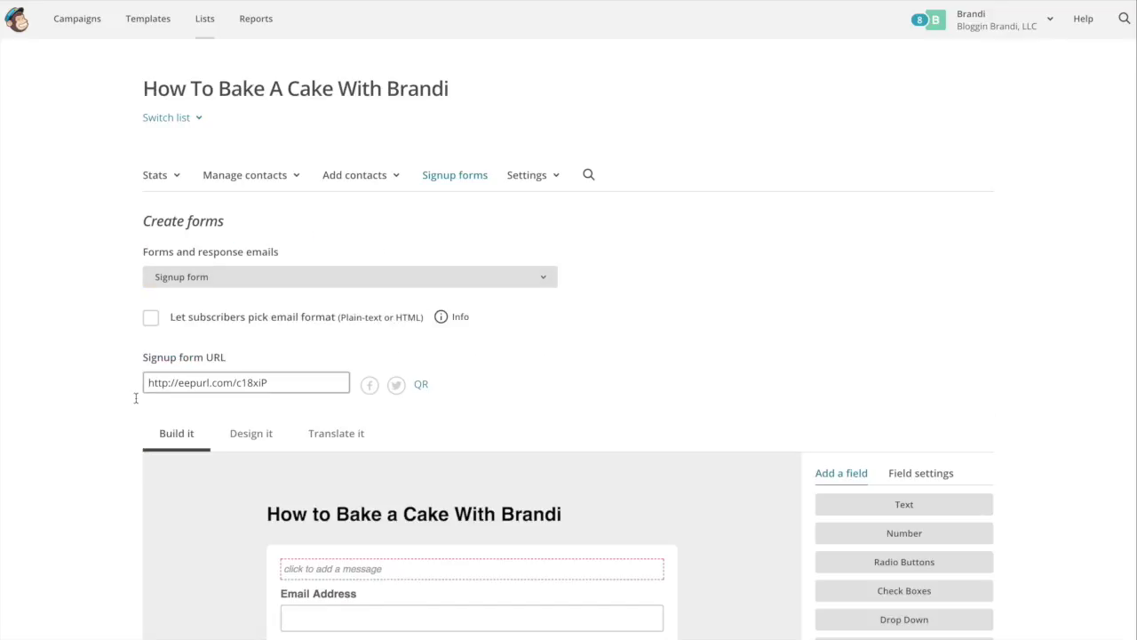
- In the form design settings, adjust the page background colour and start replacing the heading with an image
{"action": "scroll", "coordinate": [246, 508], "scroll_direction": "down", "scroll_amount": 3}
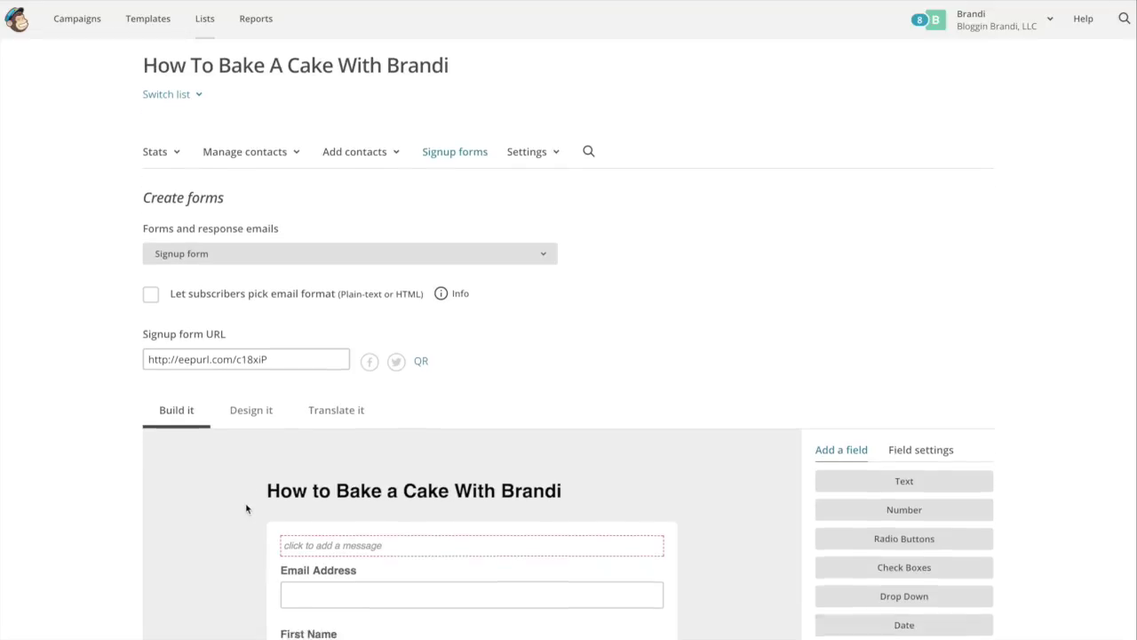
{"action": "left_click", "coordinate": [267, 346]}
{"action": "scroll", "coordinate": [255, 338], "scroll_direction": "down", "scroll_amount": 2}
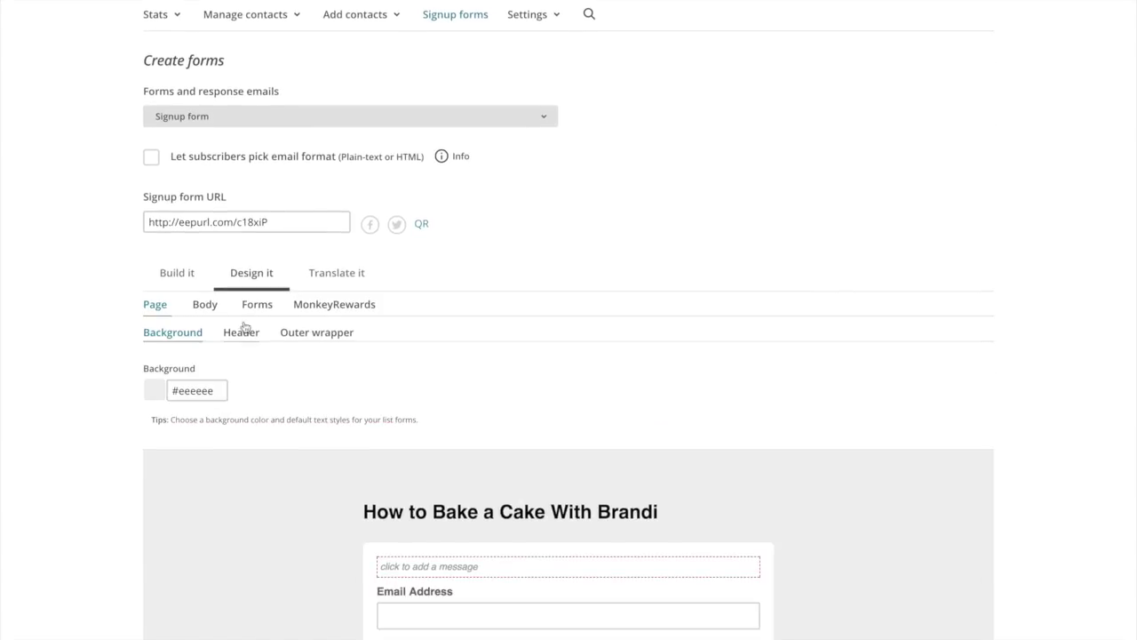
{"action": "left_click", "coordinate": [213, 393]}
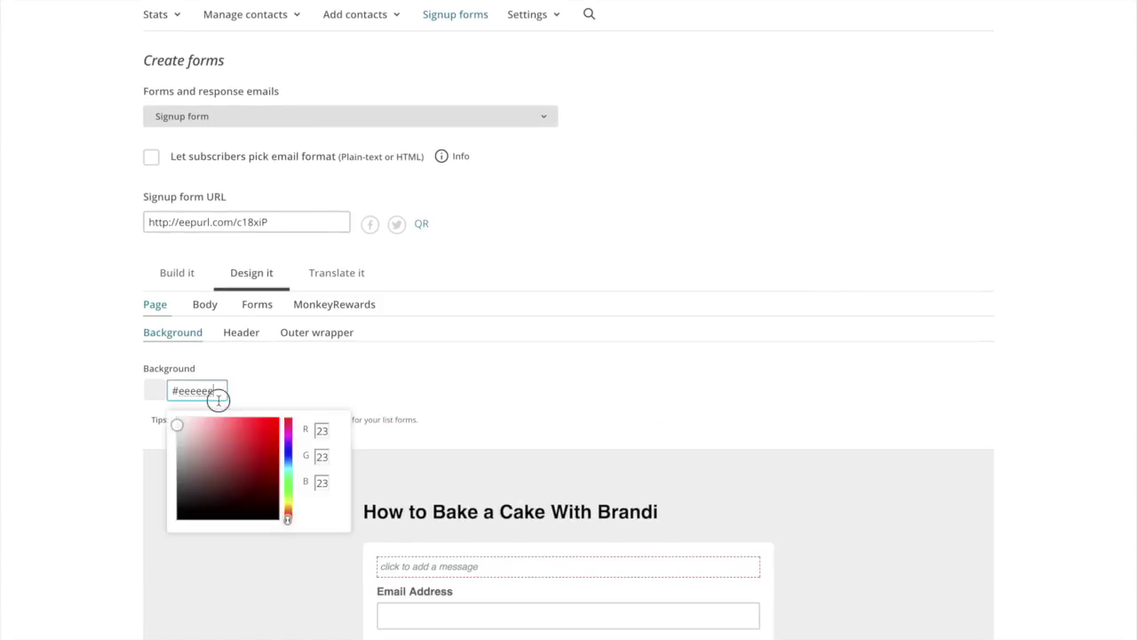
{"action": "left_click", "coordinate": [274, 425]}
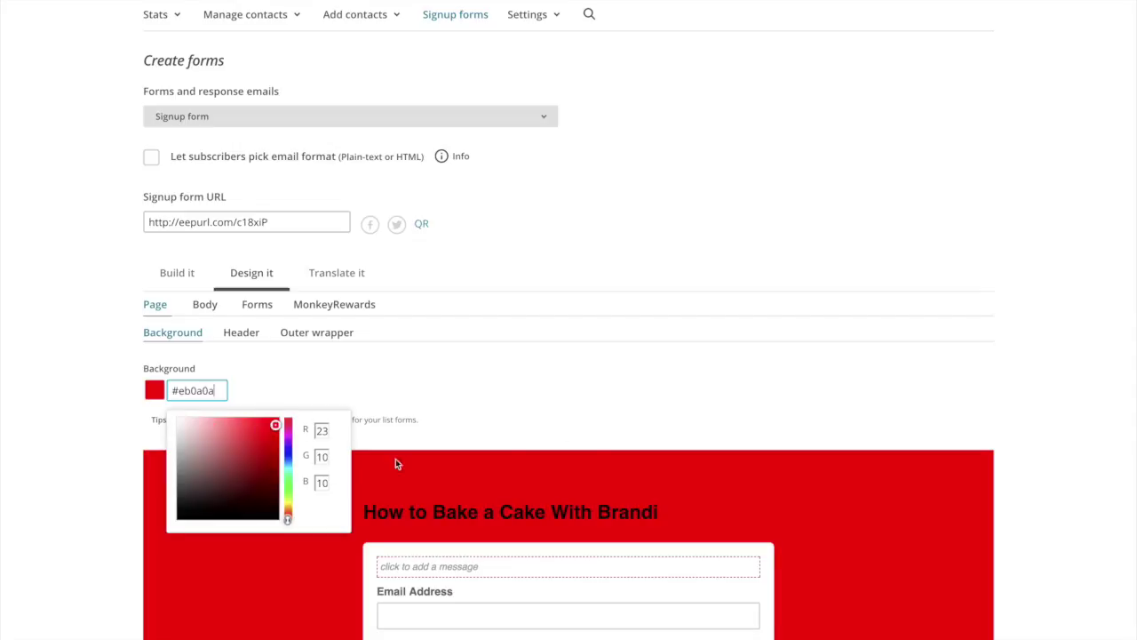
{"action": "mouse_move", "coordinate": [241, 443]}
{"action": "left_mouse_down"}
{"action": "mouse_move", "coordinate": [217, 457]}
{"action": "mouse_move", "coordinate": [257, 439]}
{"action": "left_mouse_up"}
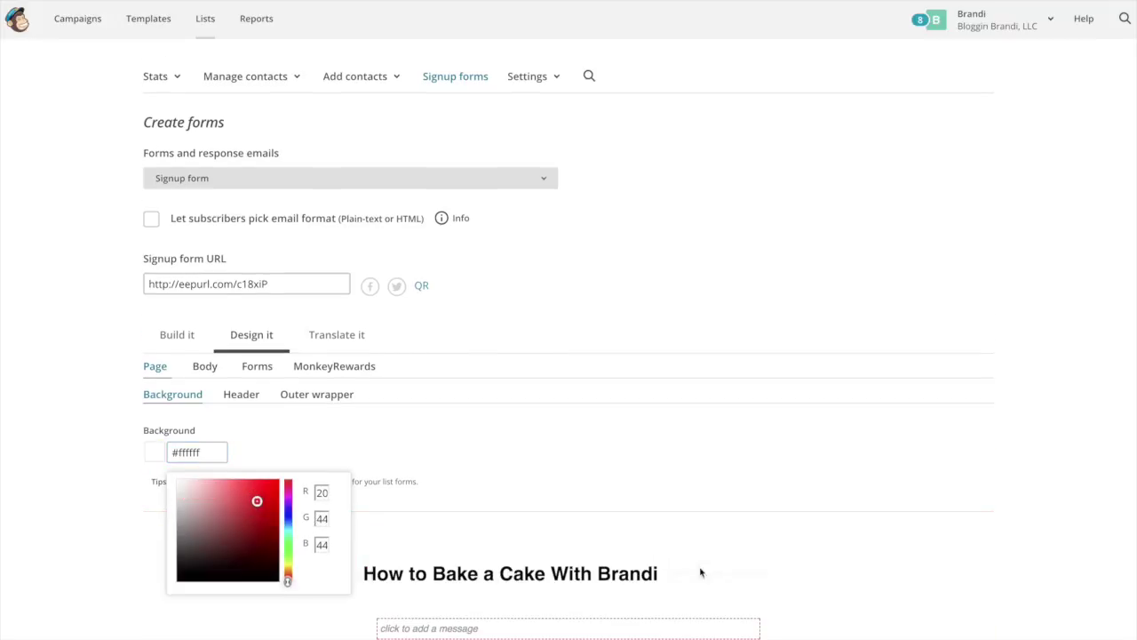
{"action": "mouse_move", "coordinate": [711, 573]}
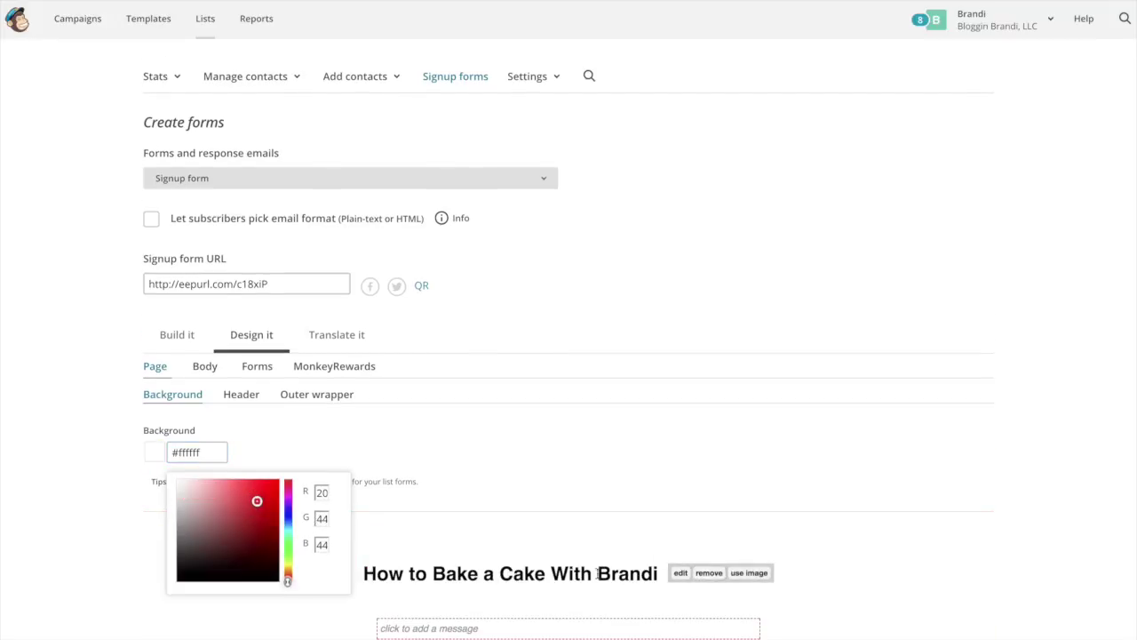
{"action": "left_click", "coordinate": [749, 574]}
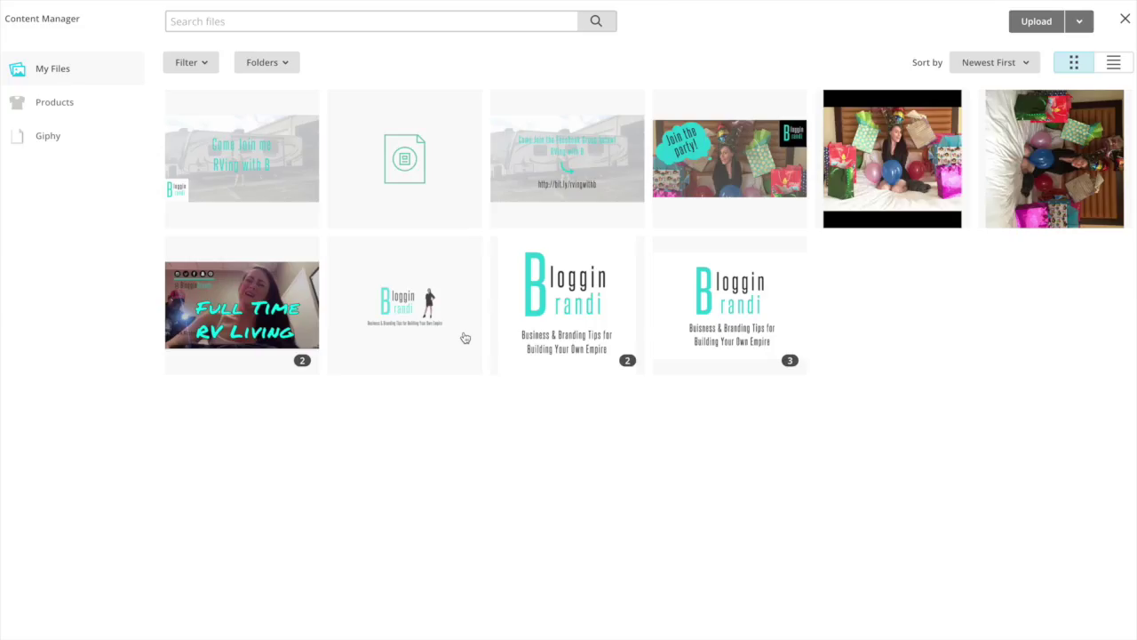
- Insert the Bloggin Brandi logo as the form header image at 600 × 200
{"action": "left_click", "coordinate": [465, 338]}
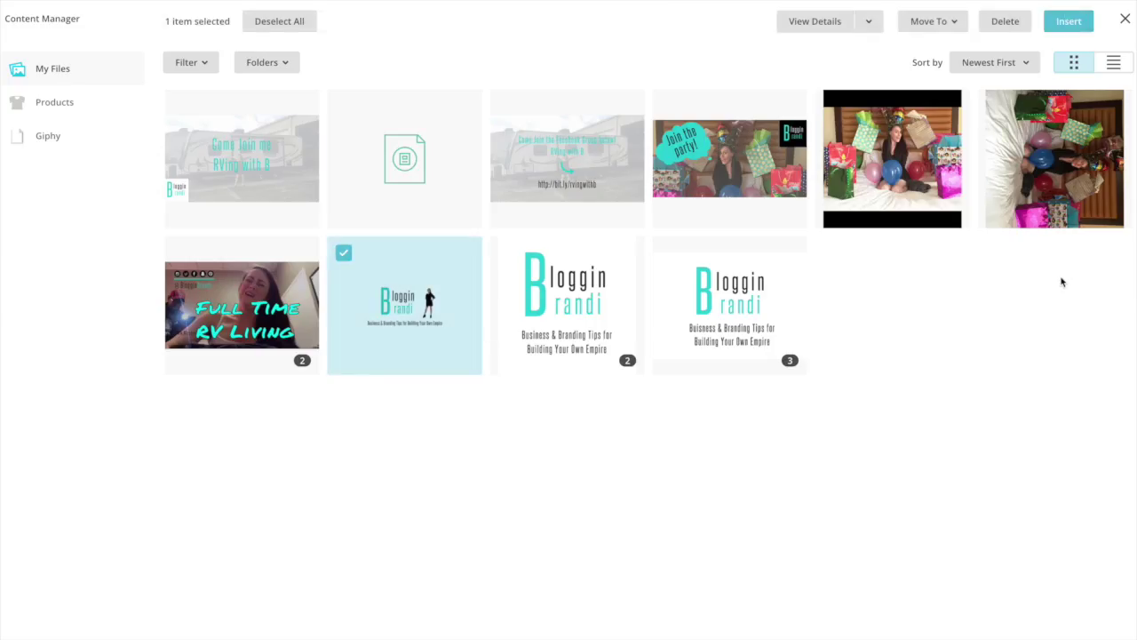
{"action": "left_click", "coordinate": [1069, 21]}
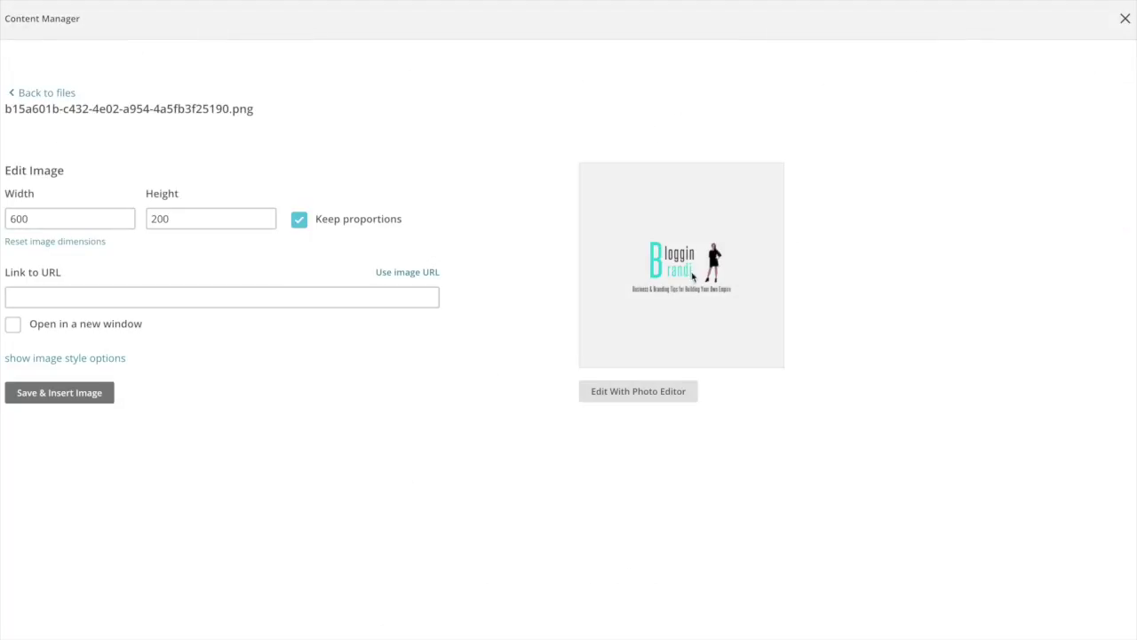
{"action": "left_click", "coordinate": [70, 396]}
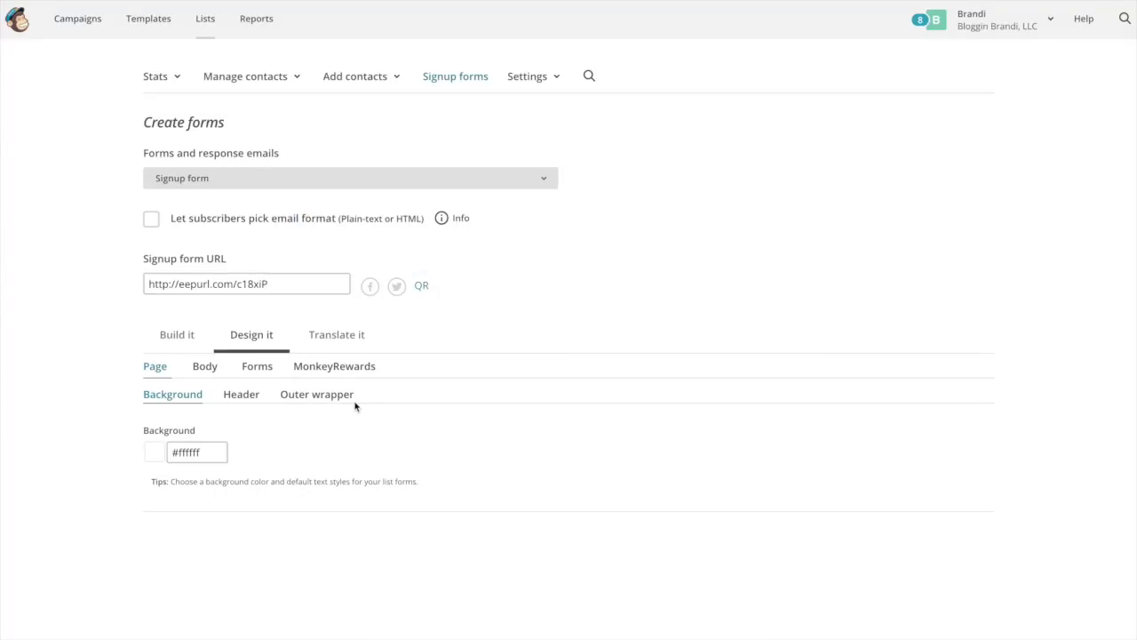
{"action": "scroll", "coordinate": [666, 574], "scroll_direction": "down", "scroll_amount": 5}
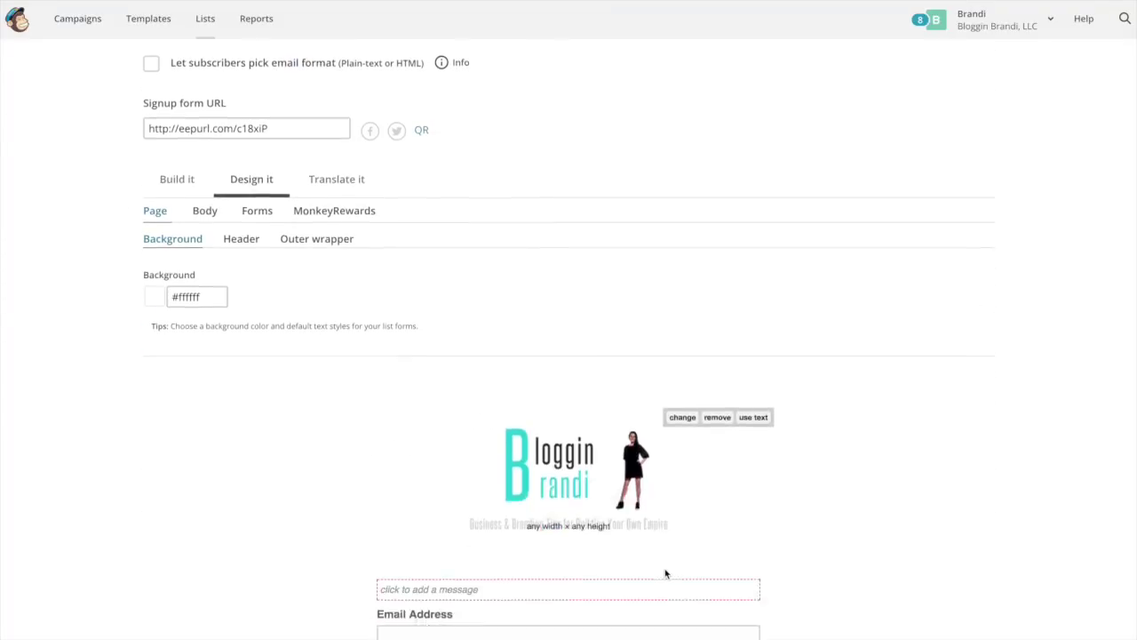
- Write the form message with a bold 'How to Bake a Cake Cheat Sheet' title
{"action": "left_click", "coordinate": [478, 320]}
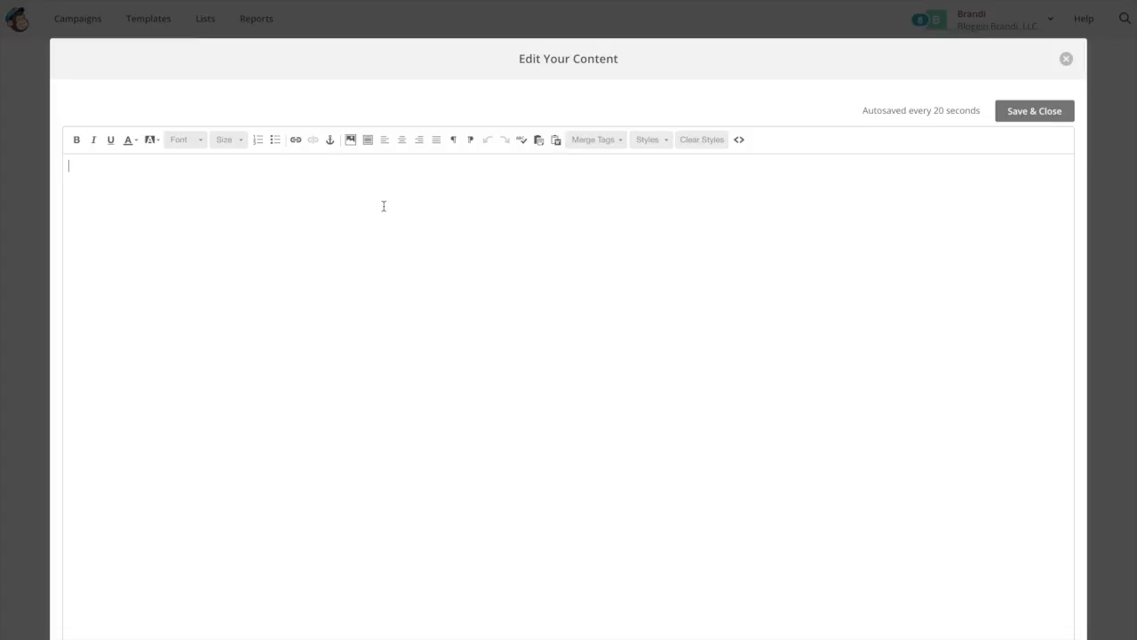
{"action": "type", "text": "B"}
{"action": "type", "text": "Ho"}
{"action": "type", "text": "w to Bake a Cake Cheat"}
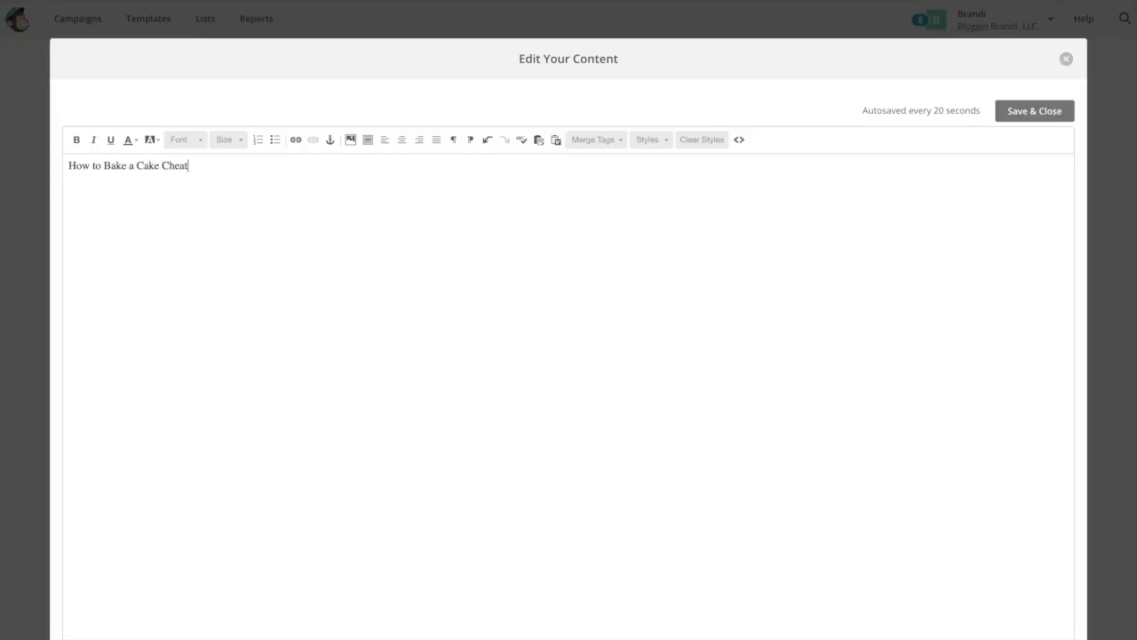
{"action": "type", "text": " Sheet"}
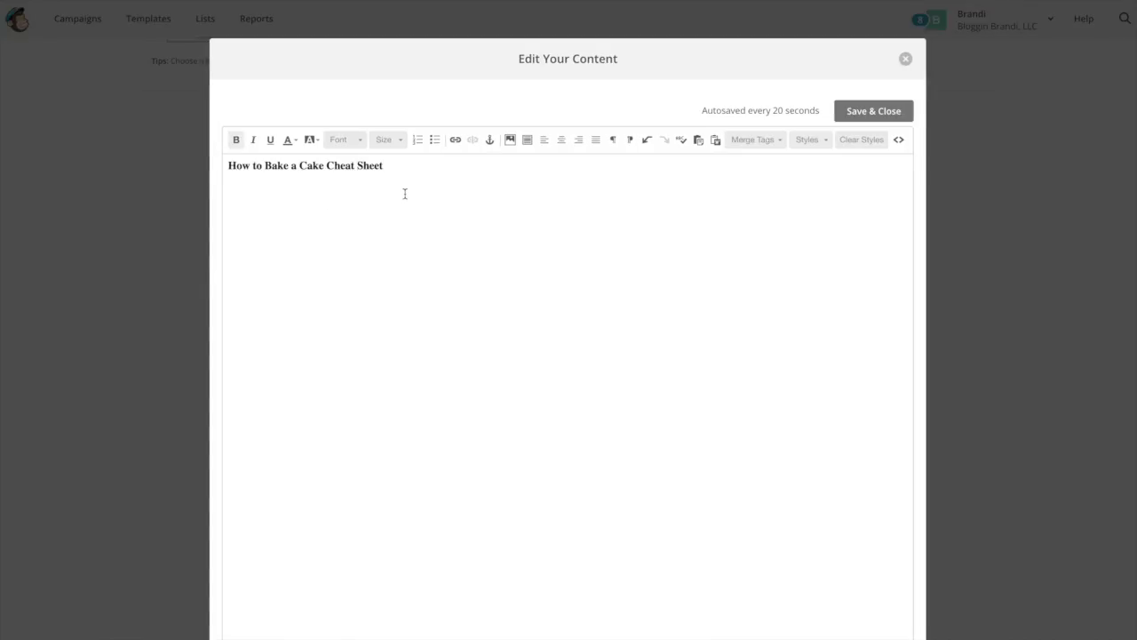
{"action": "key", "text": "Return"}
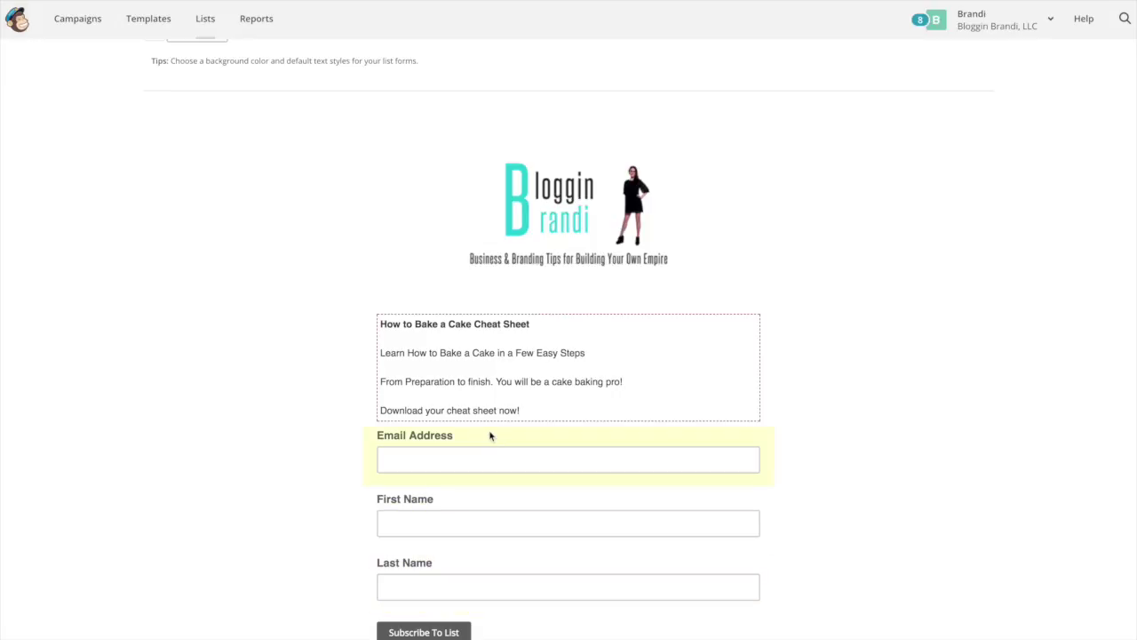
{"action": "left_click", "coordinate": [465, 531]}
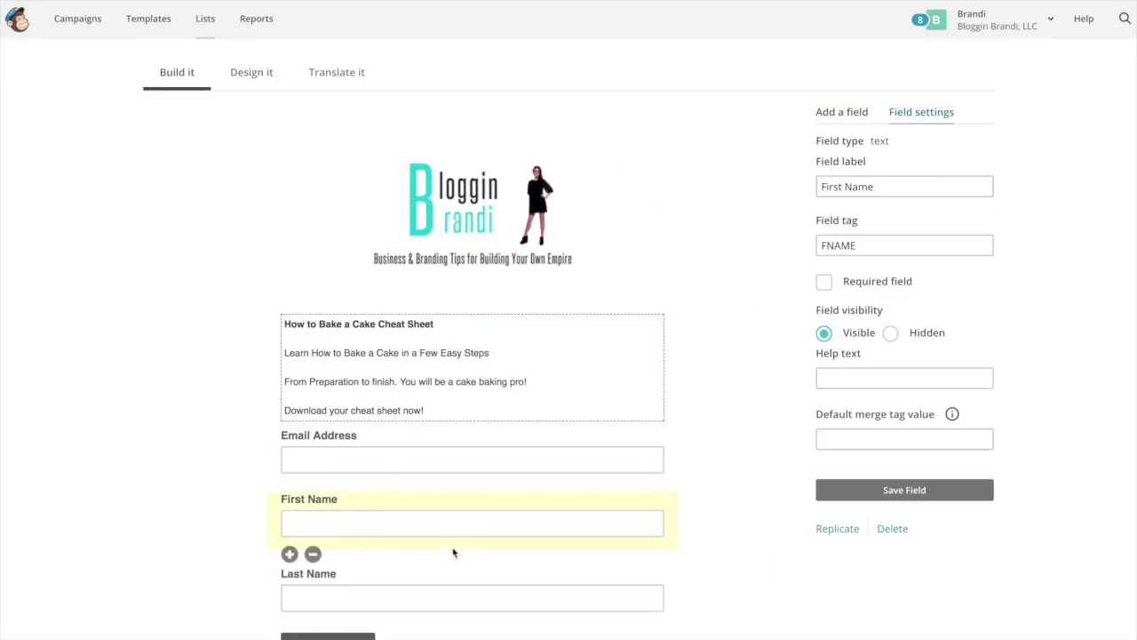
- Delete the Last Name field from the form, confirming with DELETE
{"action": "left_click", "coordinate": [337, 607]}
{"action": "left_click", "coordinate": [312, 617]}
{"action": "left_click", "coordinate": [480, 427]}
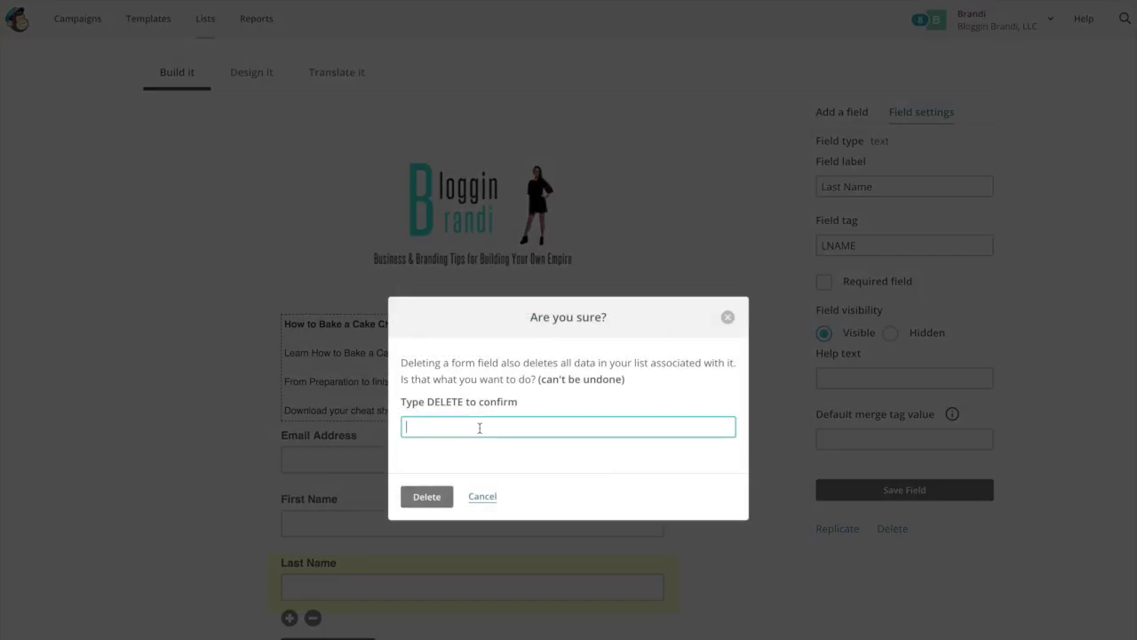
{"action": "type", "text": "DELETE"}
{"action": "left_click", "coordinate": [431, 496]}
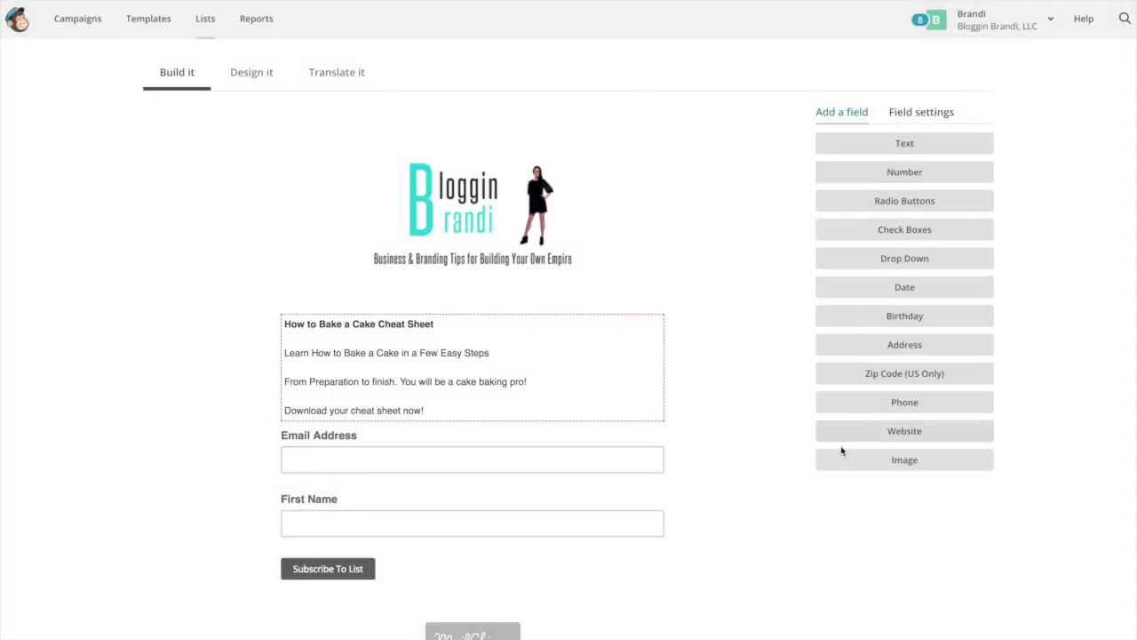
- Switch to the 'Signup form with alerts' version and review its preview
{"action": "mouse_move", "coordinate": [426, 272]}
{"action": "scroll", "coordinate": [351, 631], "scroll_direction": "down", "scroll_amount": 1}
{"action": "scroll", "coordinate": [352, 630], "scroll_direction": "up", "scroll_amount": 5}
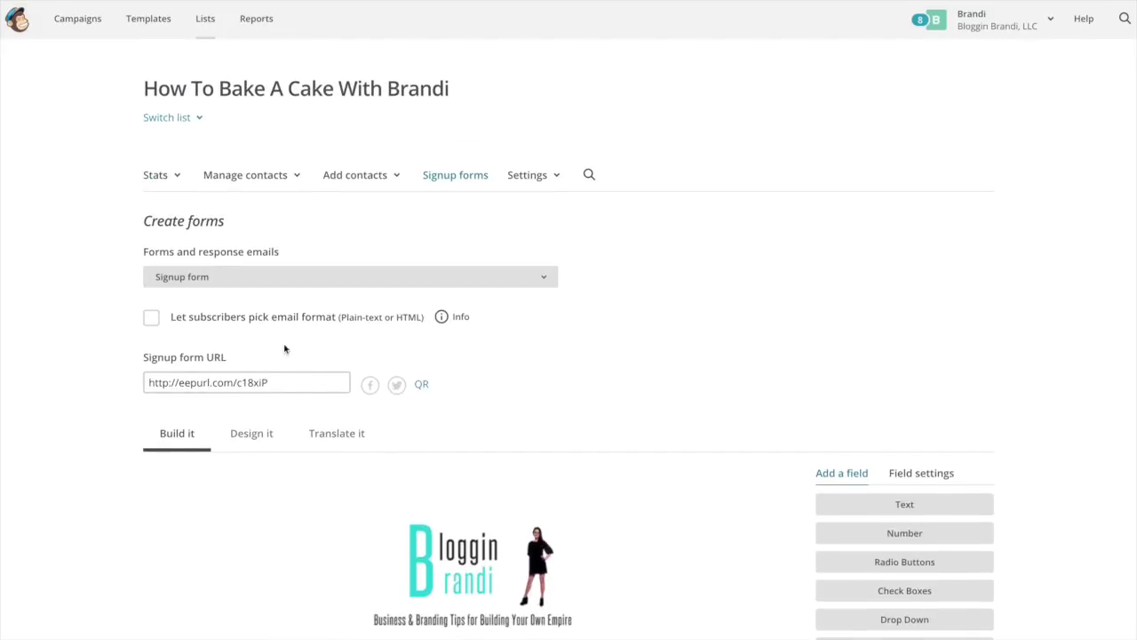
{"action": "left_click", "coordinate": [203, 279]}
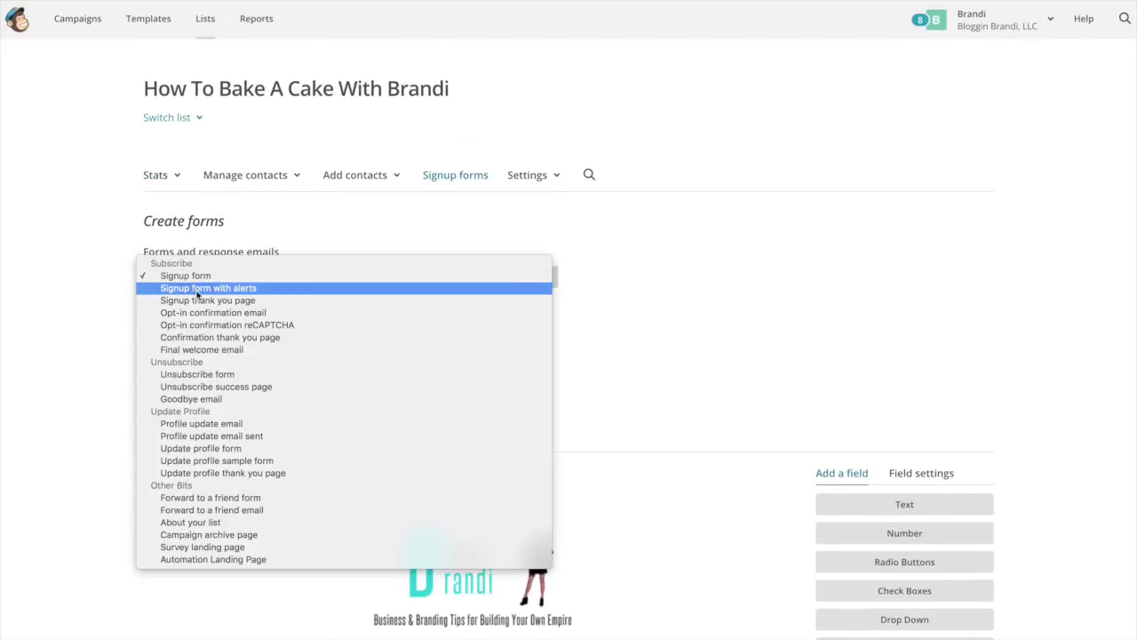
{"action": "left_click", "coordinate": [197, 291]}
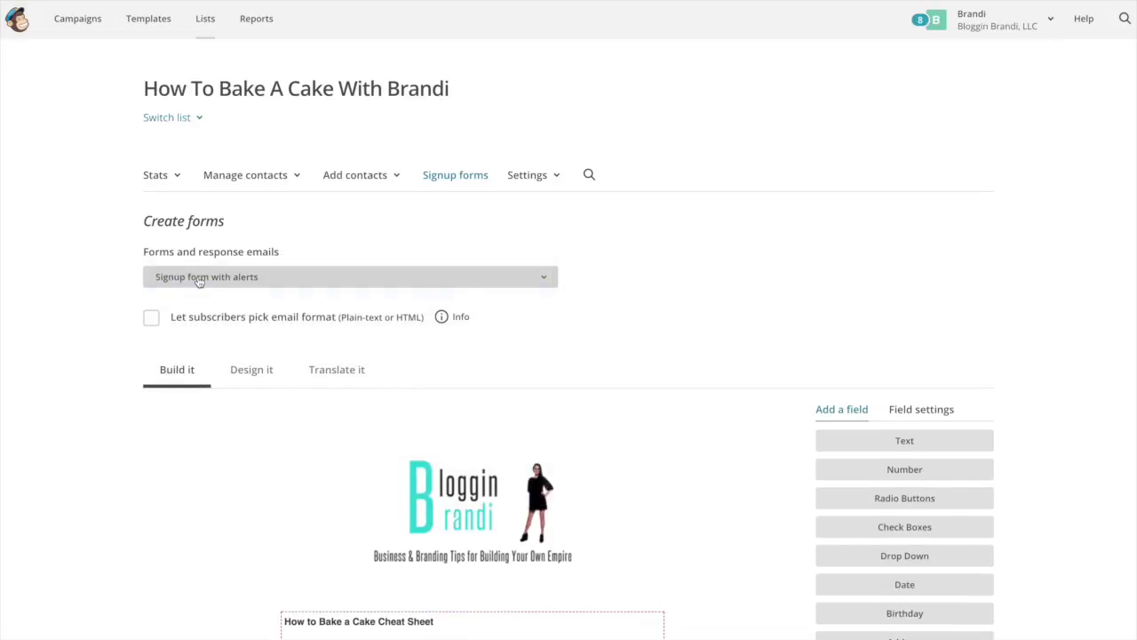
{"action": "scroll", "coordinate": [380, 443], "scroll_direction": "down", "scroll_amount": 3}
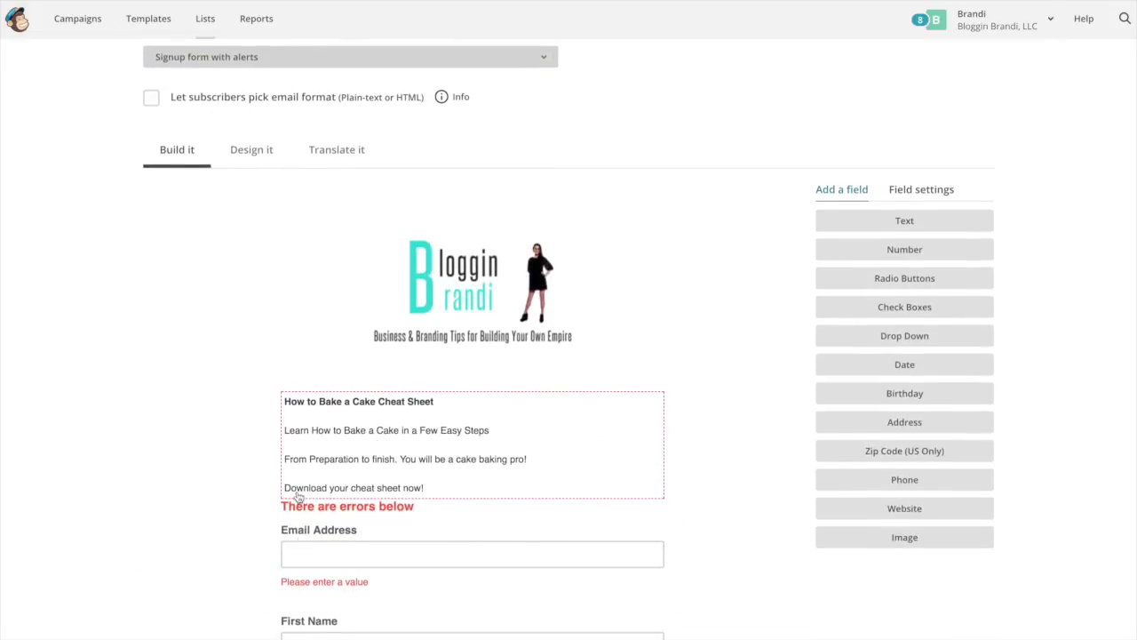
{"action": "scroll", "coordinate": [300, 515], "scroll_direction": "up", "scroll_amount": 2}
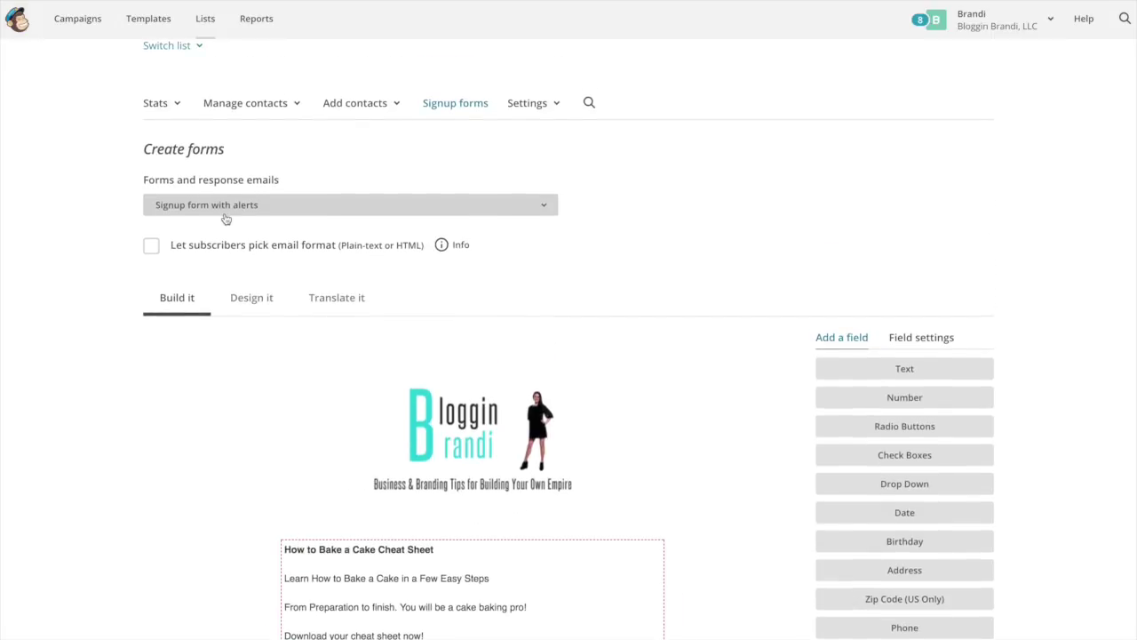
{"action": "left_click", "coordinate": [222, 211]}
- Review the 'Opt-in confirmation email' preview, then select the Final welcome email
{"action": "left_click", "coordinate": [222, 229]}
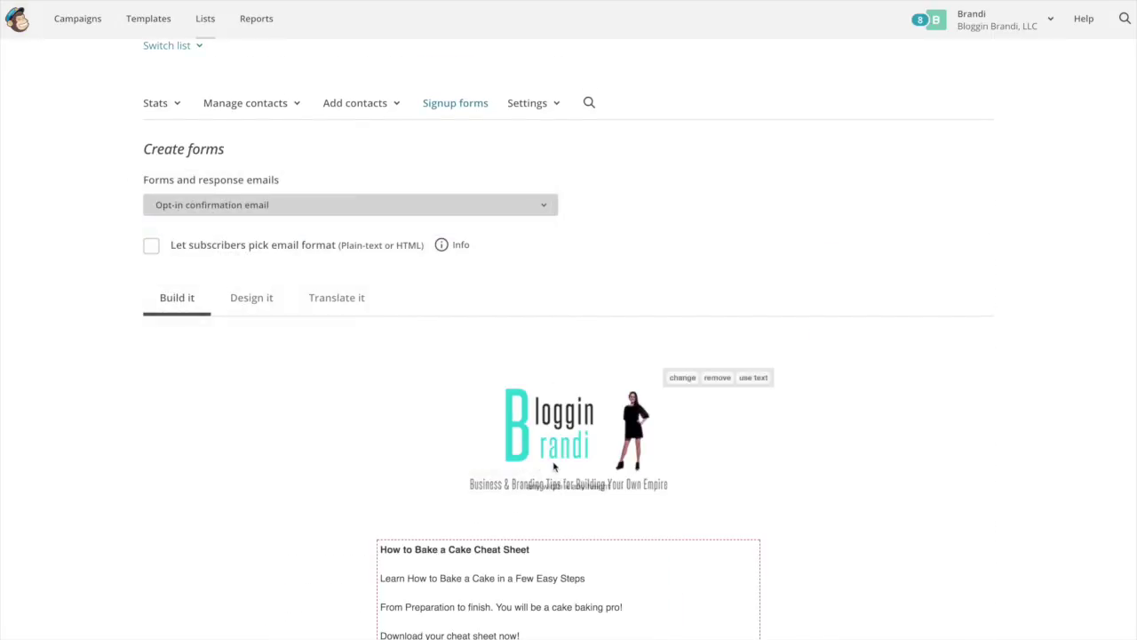
{"action": "scroll", "coordinate": [471, 420], "scroll_direction": "down", "scroll_amount": 3}
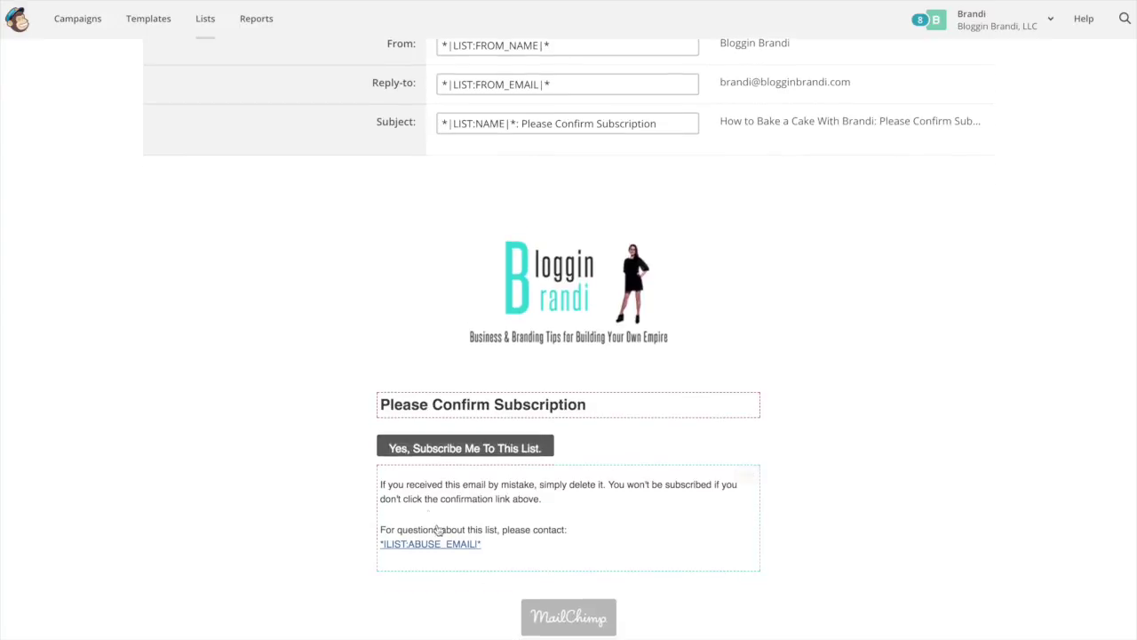
{"action": "mouse_move", "coordinate": [675, 538]}
{"action": "scroll", "coordinate": [297, 469], "scroll_direction": "up", "scroll_amount": 4}
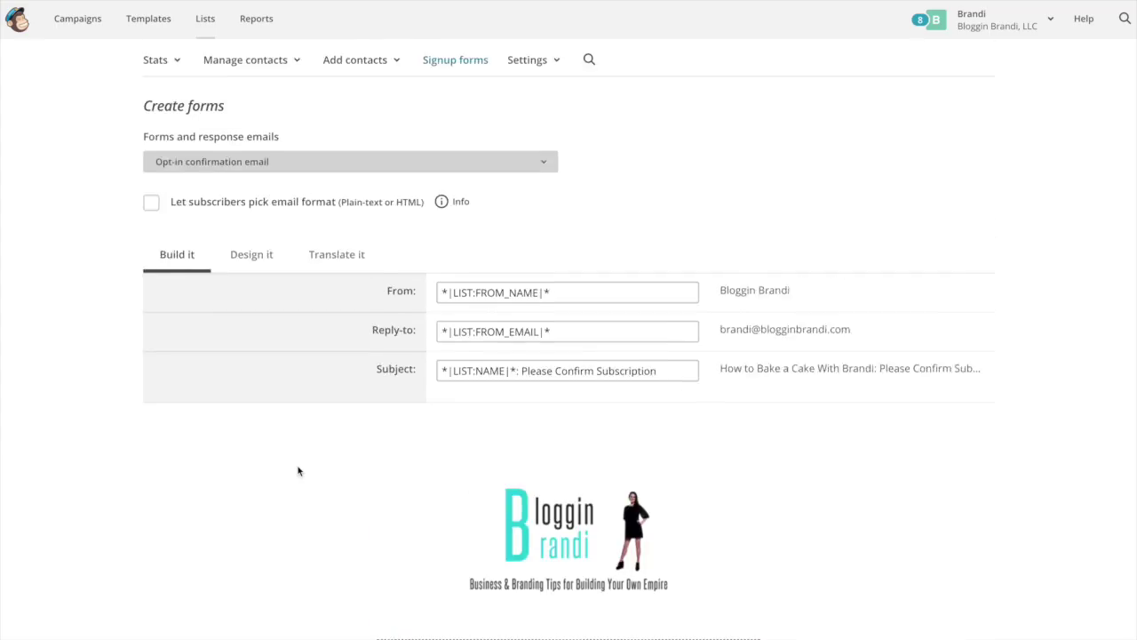
{"action": "left_click", "coordinate": [231, 276]}
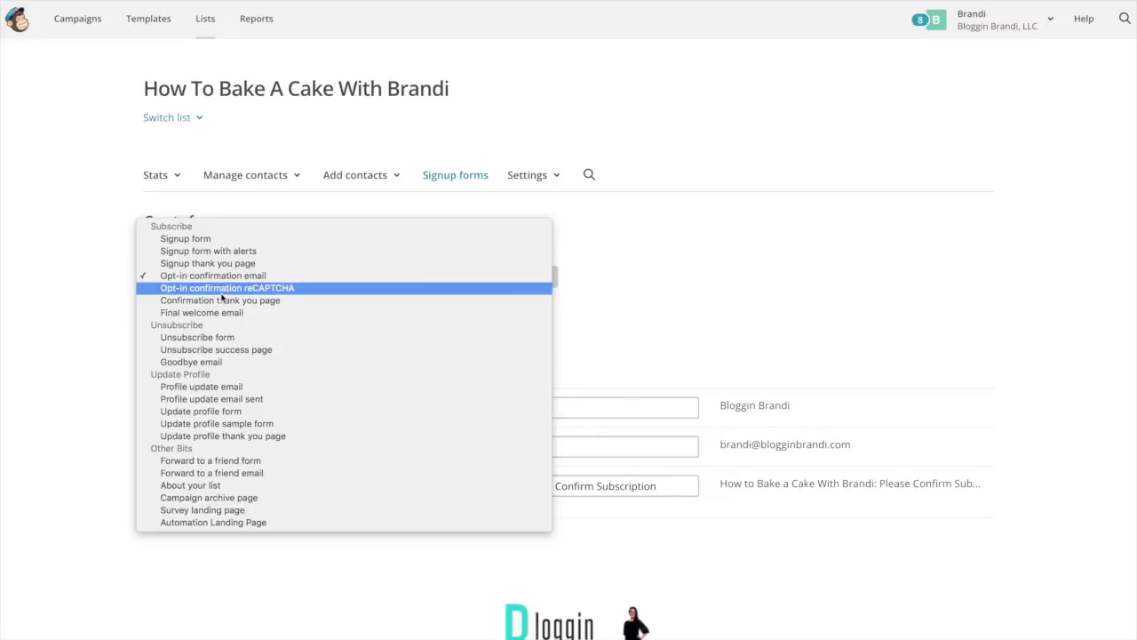
{"action": "left_click", "coordinate": [209, 314]}
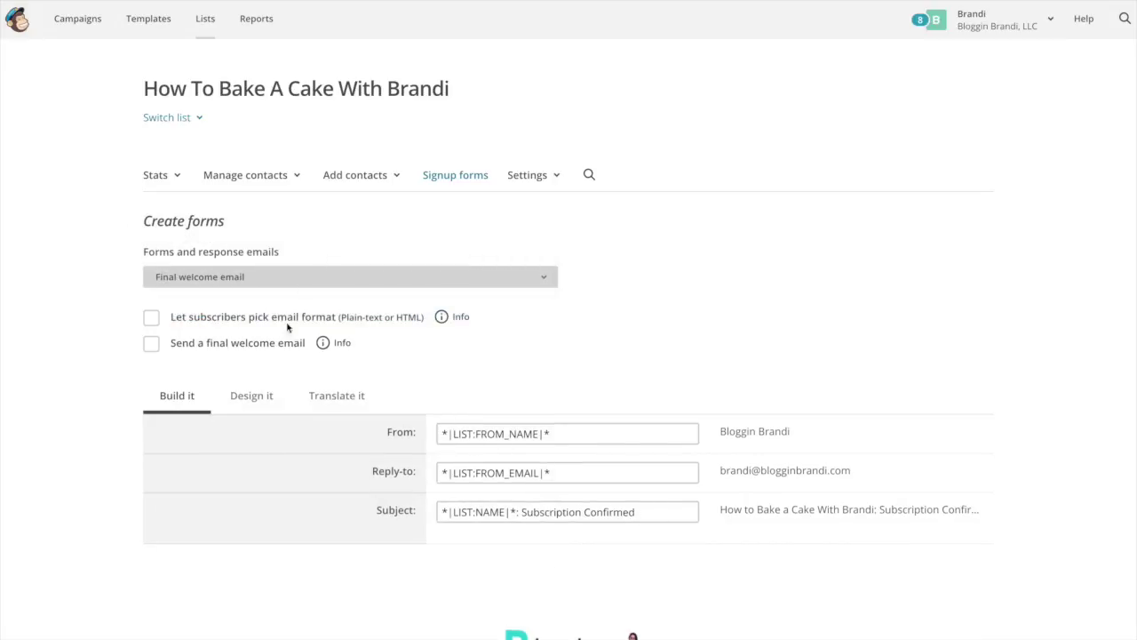
- Enable 'Send a final welcome email' and open its confirmation text for editing
{"action": "left_click", "coordinate": [152, 345]}
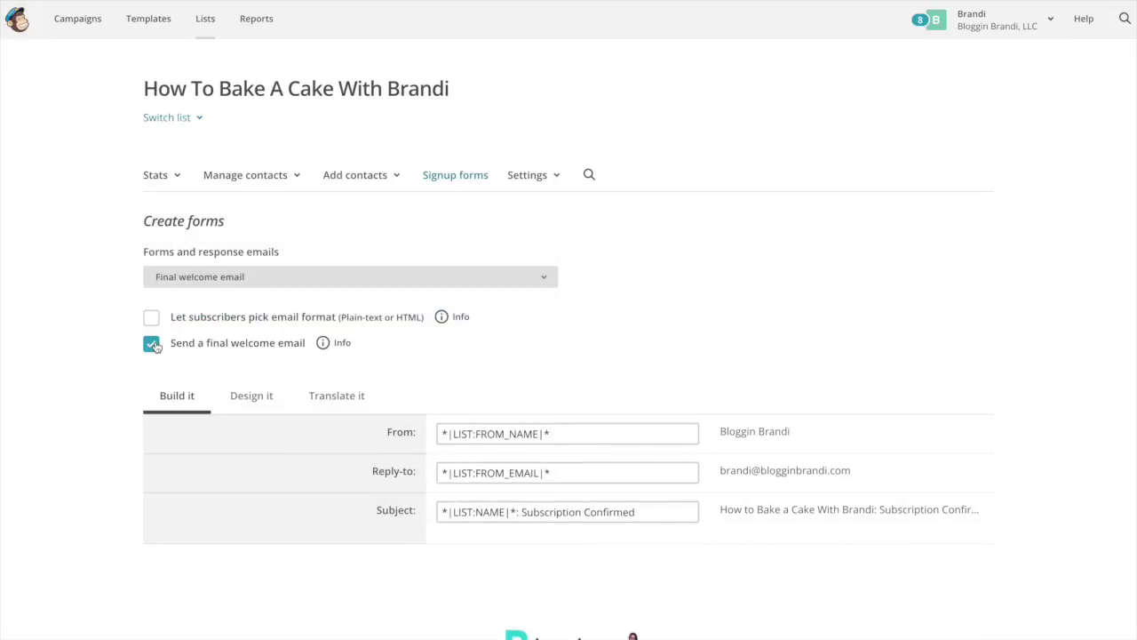
{"action": "scroll", "coordinate": [396, 444], "scroll_direction": "down", "scroll_amount": 5}
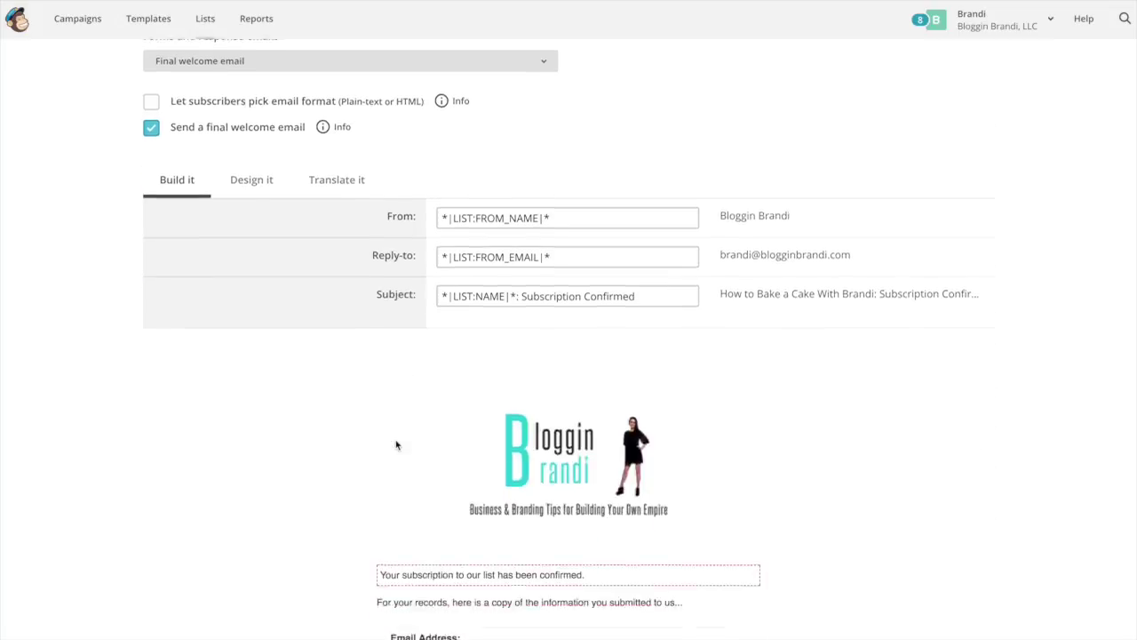
{"action": "left_click", "coordinate": [611, 418]}
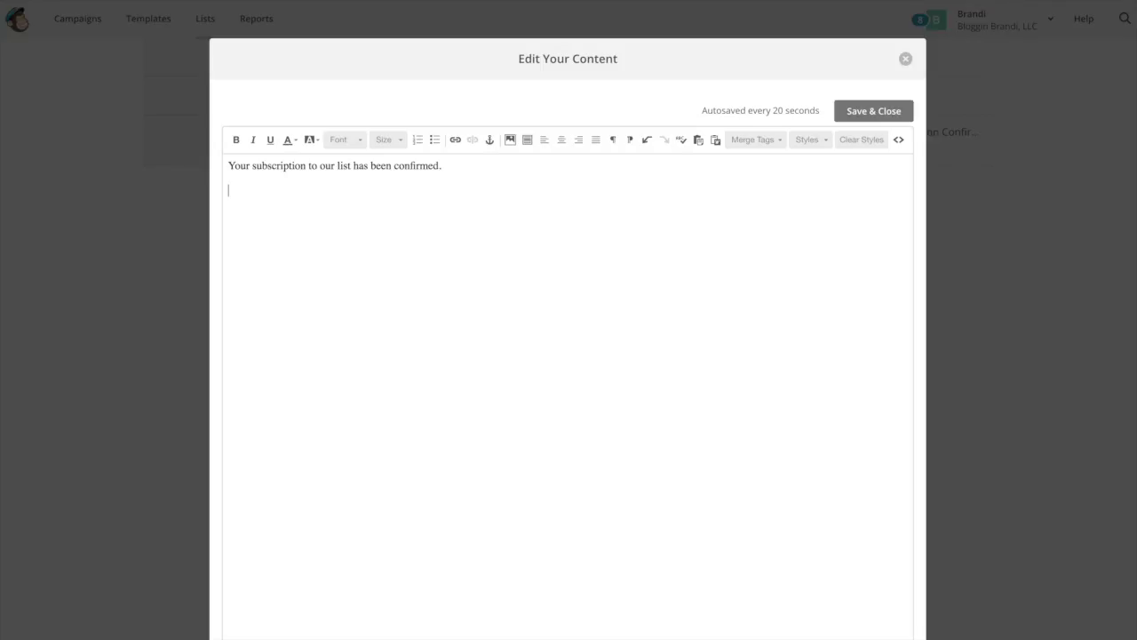
- Add the line 'Here is your How to Bake a Cake Cheat Sheet' and start linking that phrase
{"action": "type", "text": "Here is your How to Bake a Cake Cheat Sheet"}
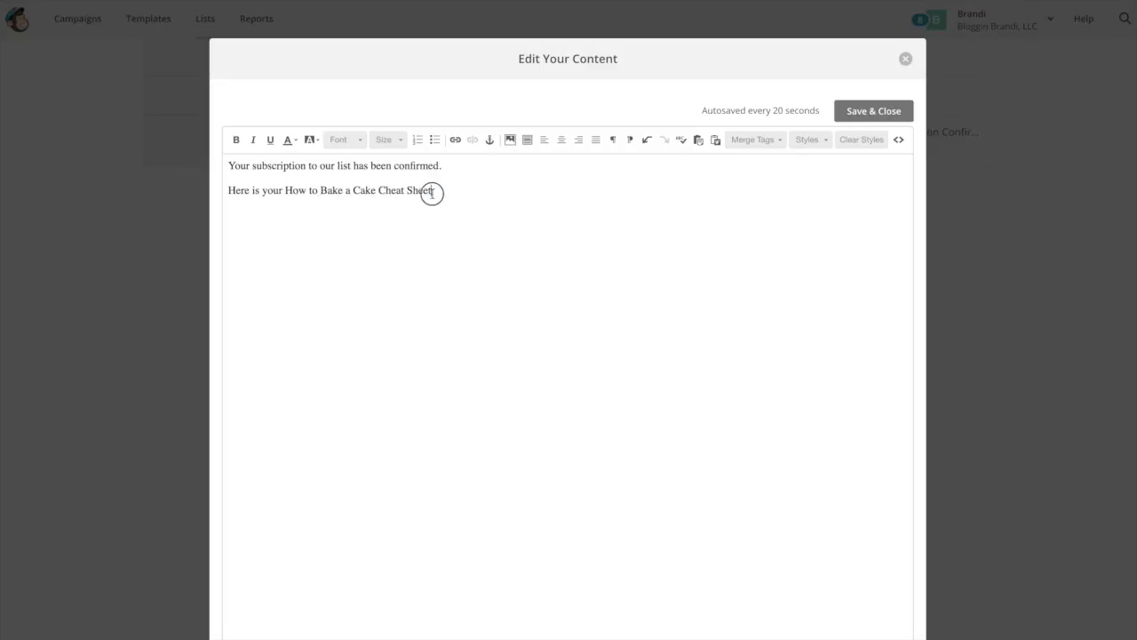
{"action": "left_click_drag", "start_coordinate": [432, 191], "coordinate": [284, 191]}
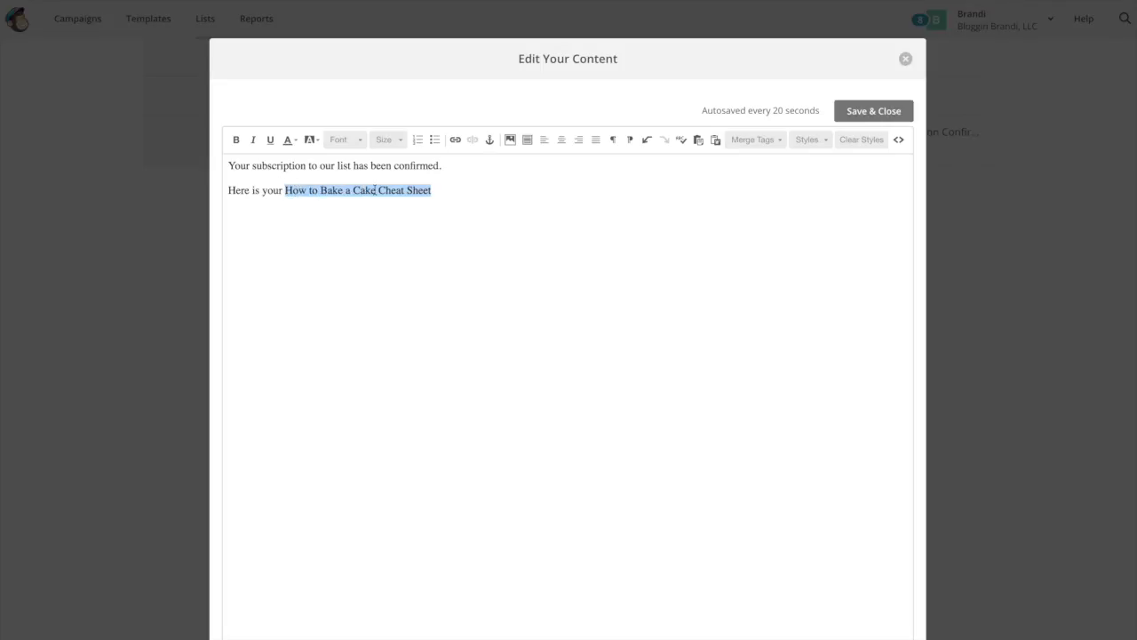
{"action": "left_click", "coordinate": [455, 139]}
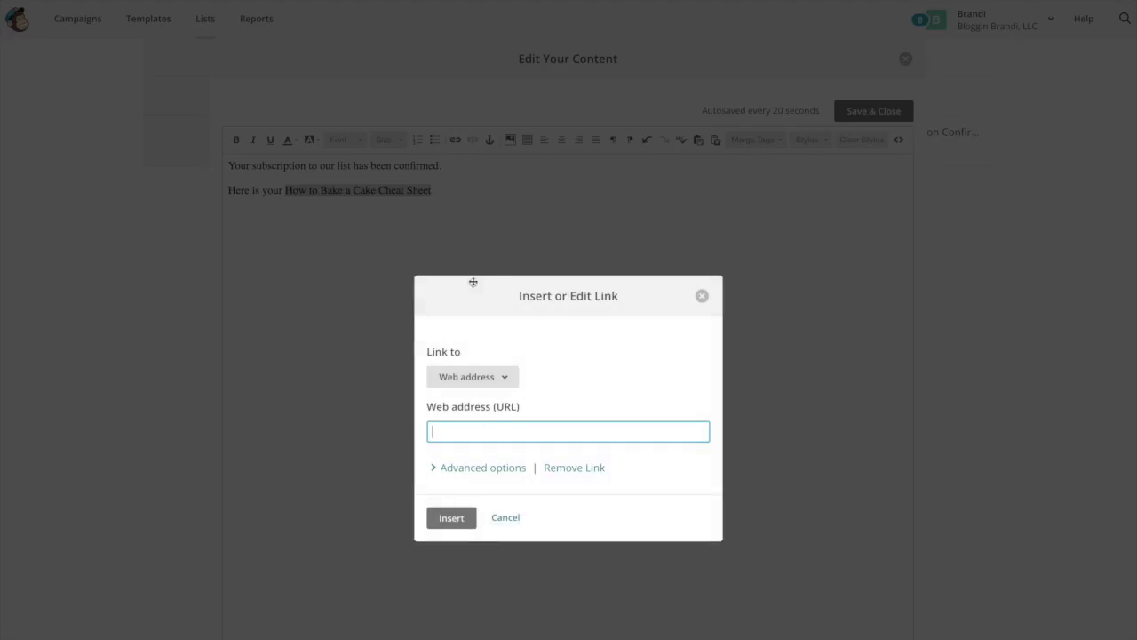
- Link the cheat sheet text to the uploaded How to Bake a Cake Cheat Sheet file
{"action": "left_click", "coordinate": [504, 379]}
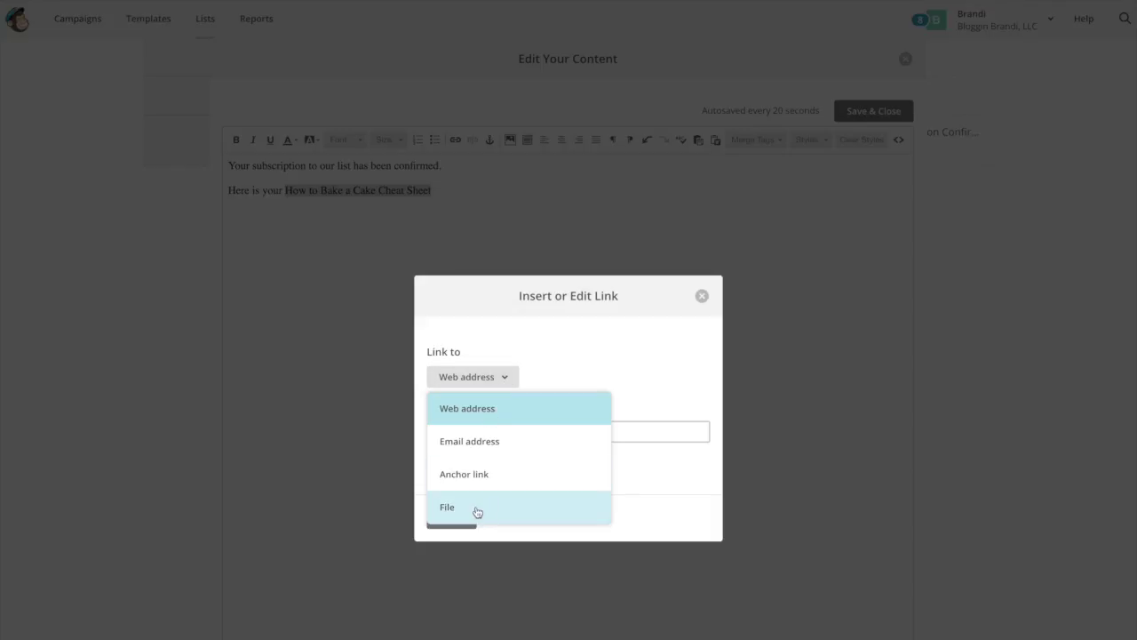
{"action": "left_click", "coordinate": [446, 508]}
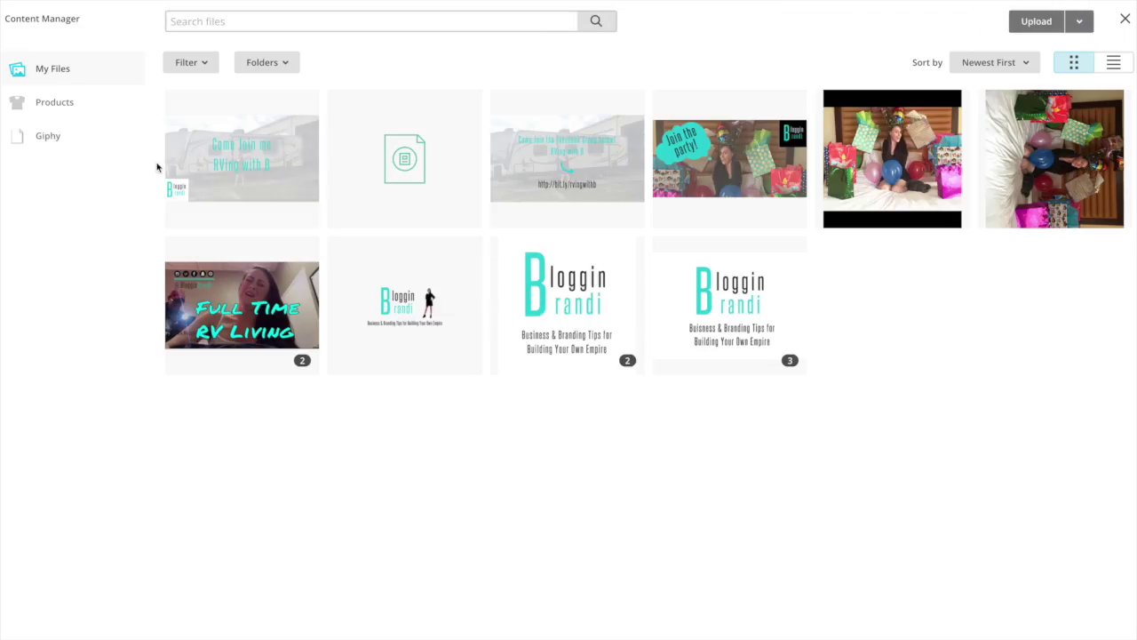
{"action": "left_click", "coordinate": [608, 318]}
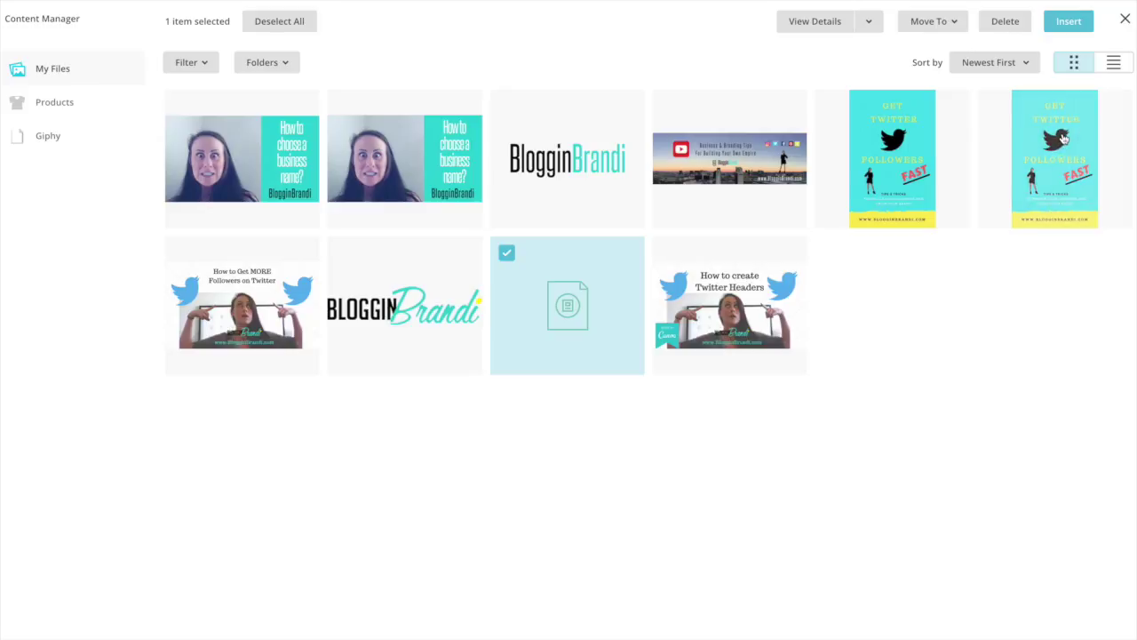
{"action": "left_click", "coordinate": [1052, 30]}
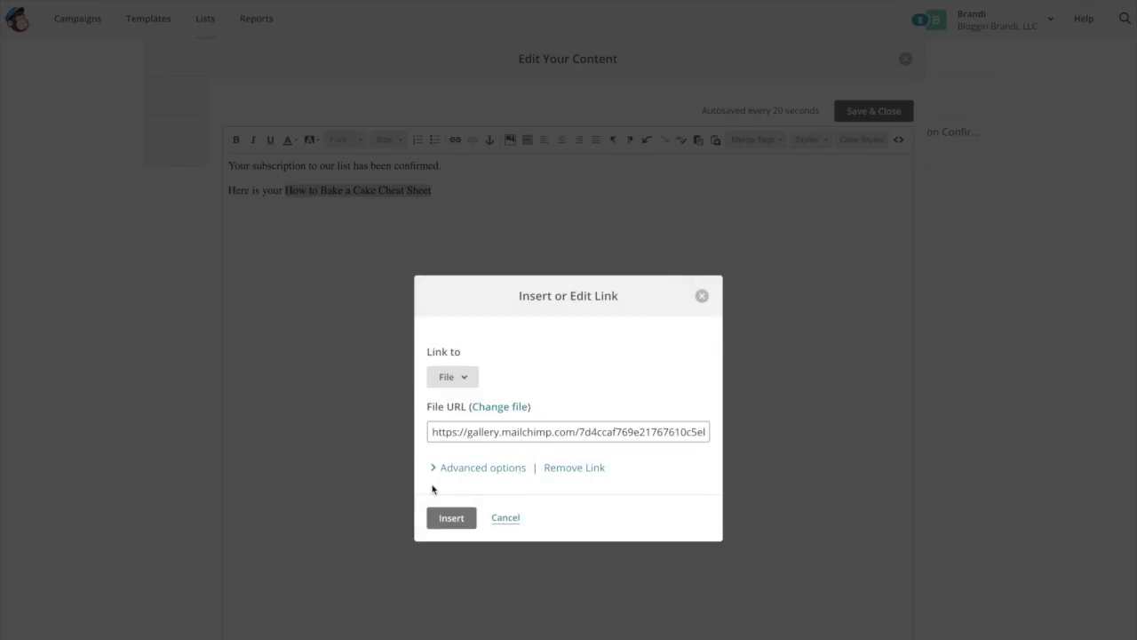
{"action": "left_click", "coordinate": [527, 431]}
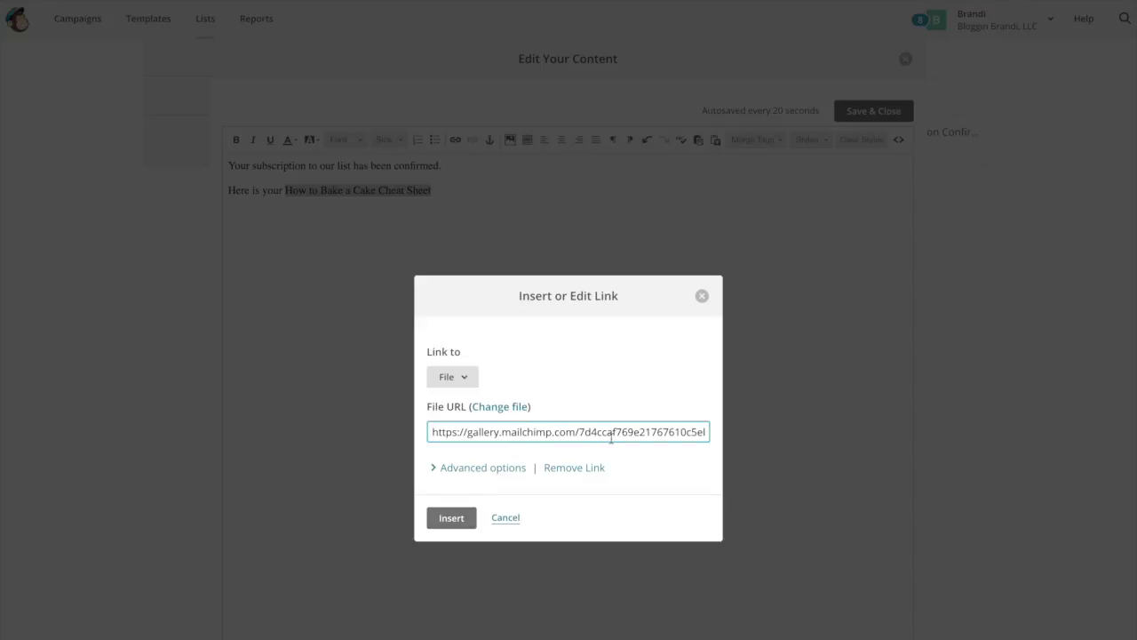
{"action": "left_click", "coordinate": [453, 517]}
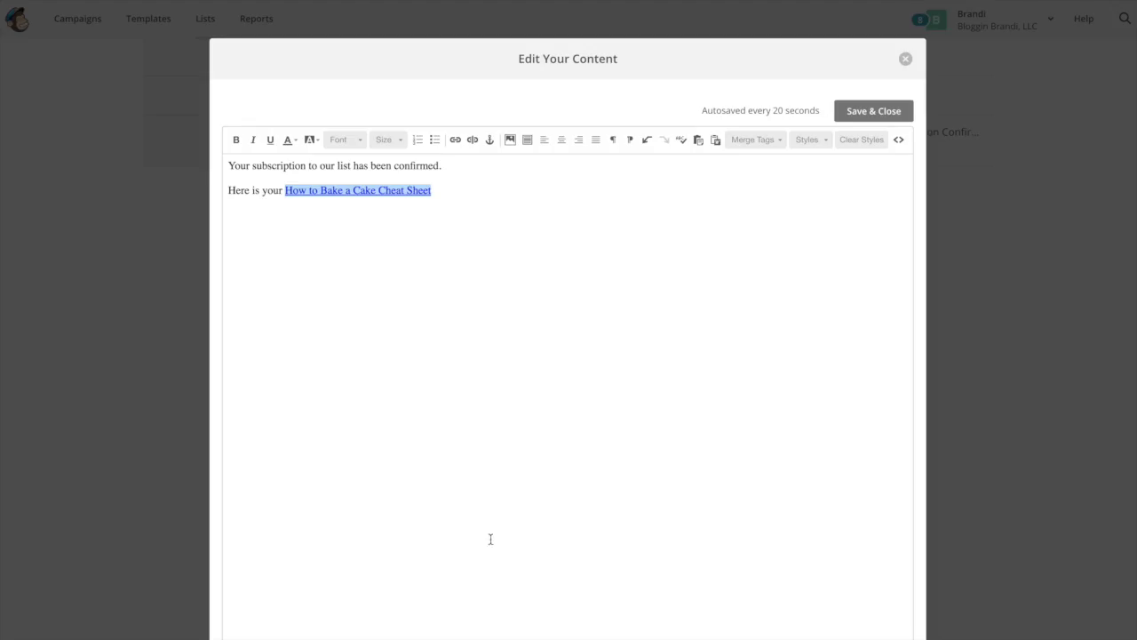
- Open the linked PDF from the email text and save it to the Desktop
{"action": "right_click", "coordinate": [430, 190]}
{"action": "left_click", "coordinate": [653, 84]}
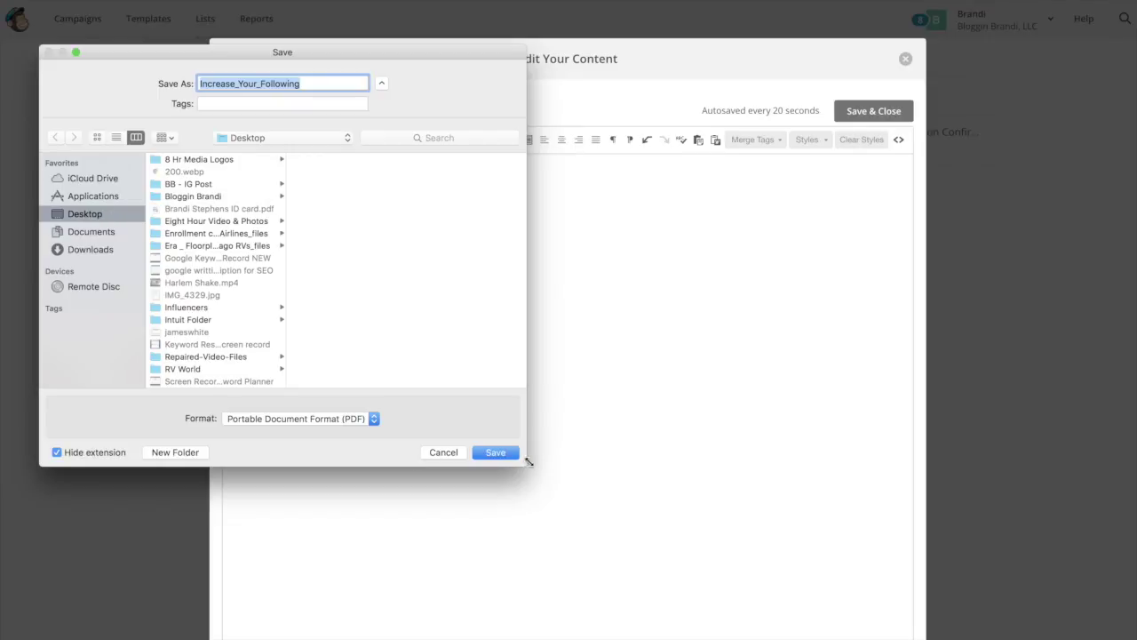
{"action": "left_click", "coordinate": [496, 452]}
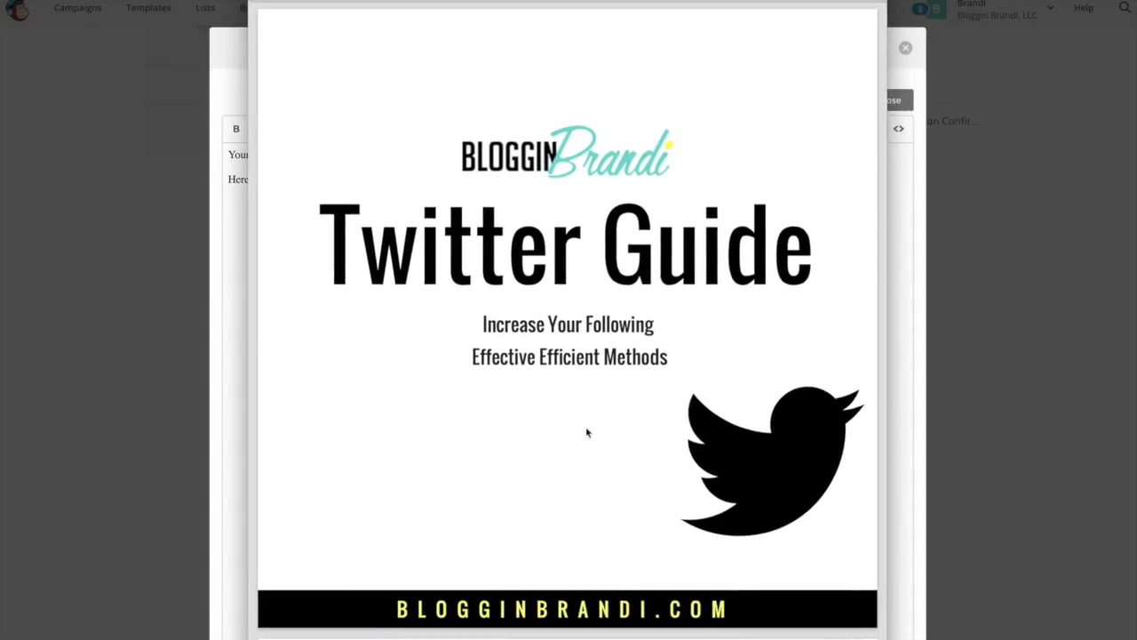
- Review the Twitter Guide PDF, close Preview, and save the welcome email content edits
{"action": "scroll", "coordinate": [577, 525], "scroll_direction": "down", "scroll_amount": 10}
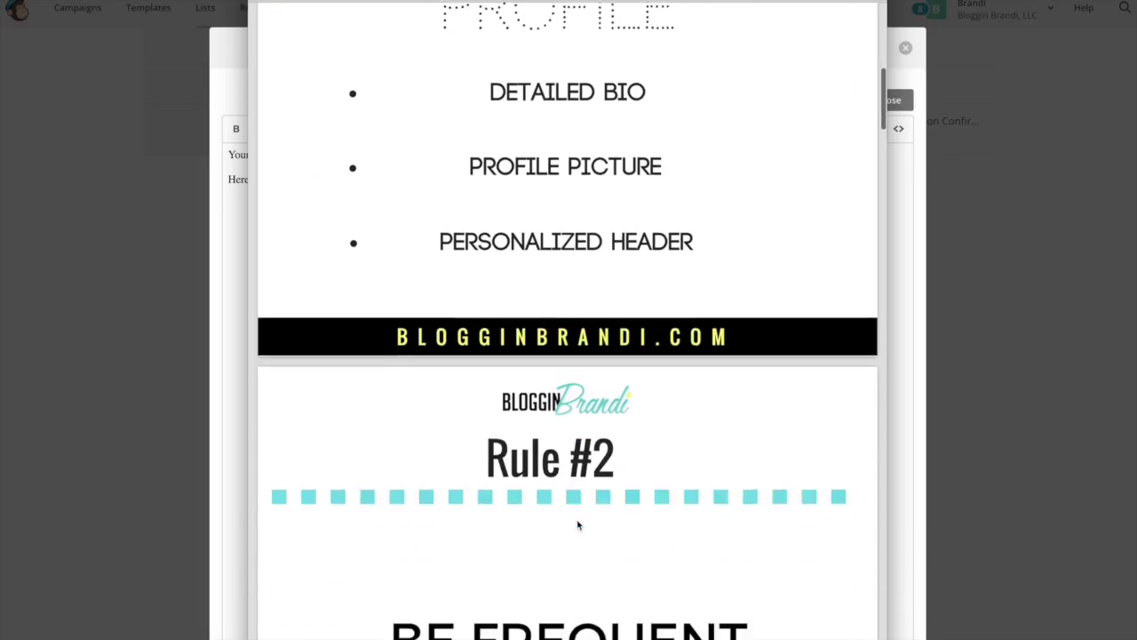
{"action": "scroll", "coordinate": [578, 525], "scroll_direction": "down", "scroll_amount": 5}
{"action": "scroll", "coordinate": [577, 525], "scroll_direction": "up", "scroll_amount": 15}
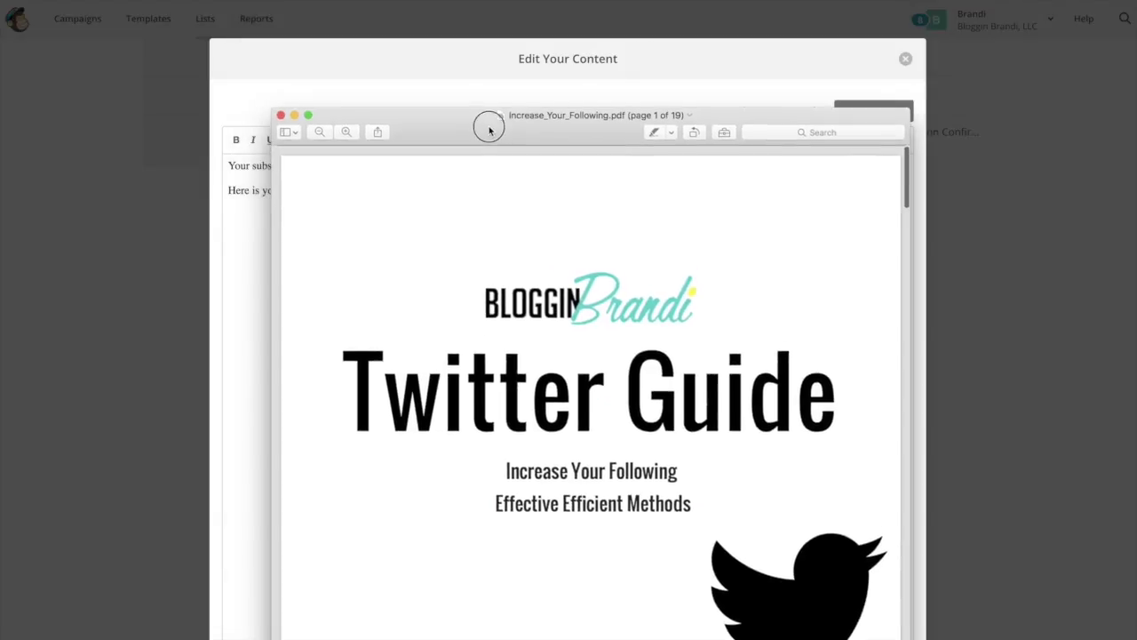
{"action": "left_click", "coordinate": [286, 119]}
{"action": "left_click", "coordinate": [859, 110]}
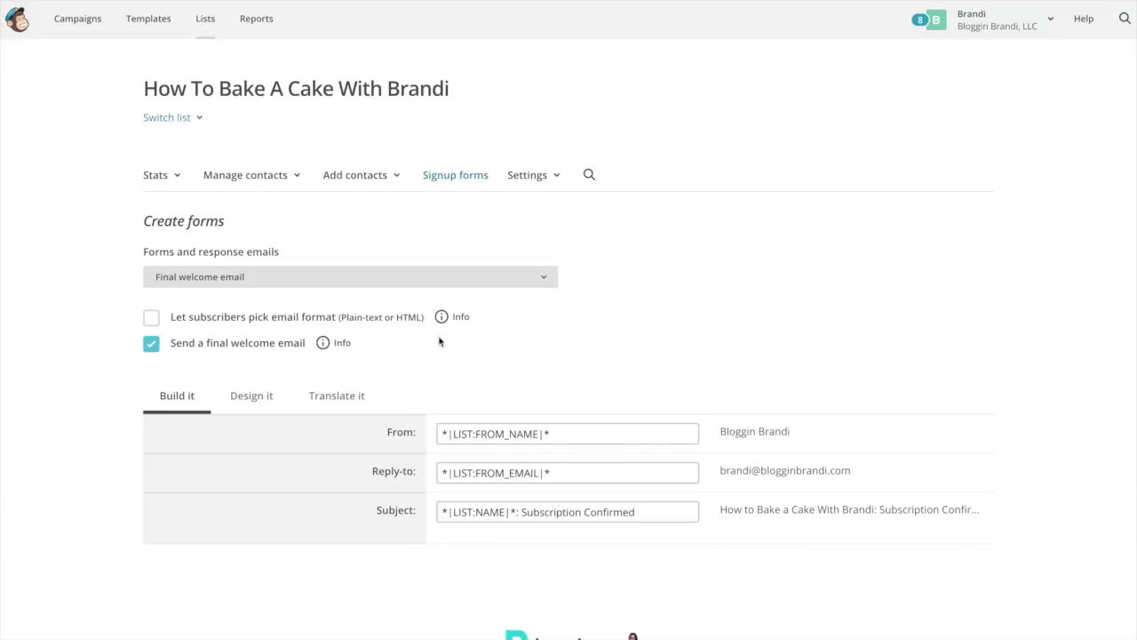
{"action": "scroll", "coordinate": [568, 603], "scroll_direction": "down", "scroll_amount": 5}
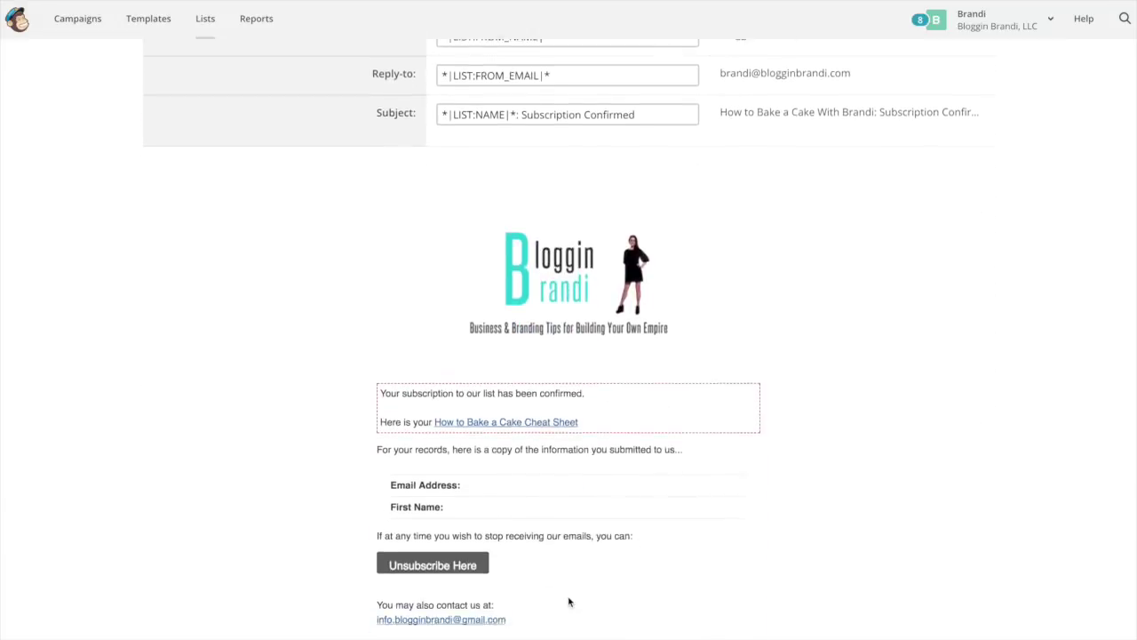
{"action": "scroll", "coordinate": [569, 602], "scroll_direction": "down", "scroll_amount": 2}
{"action": "scroll", "coordinate": [568, 602], "scroll_direction": "up", "scroll_amount": 3}
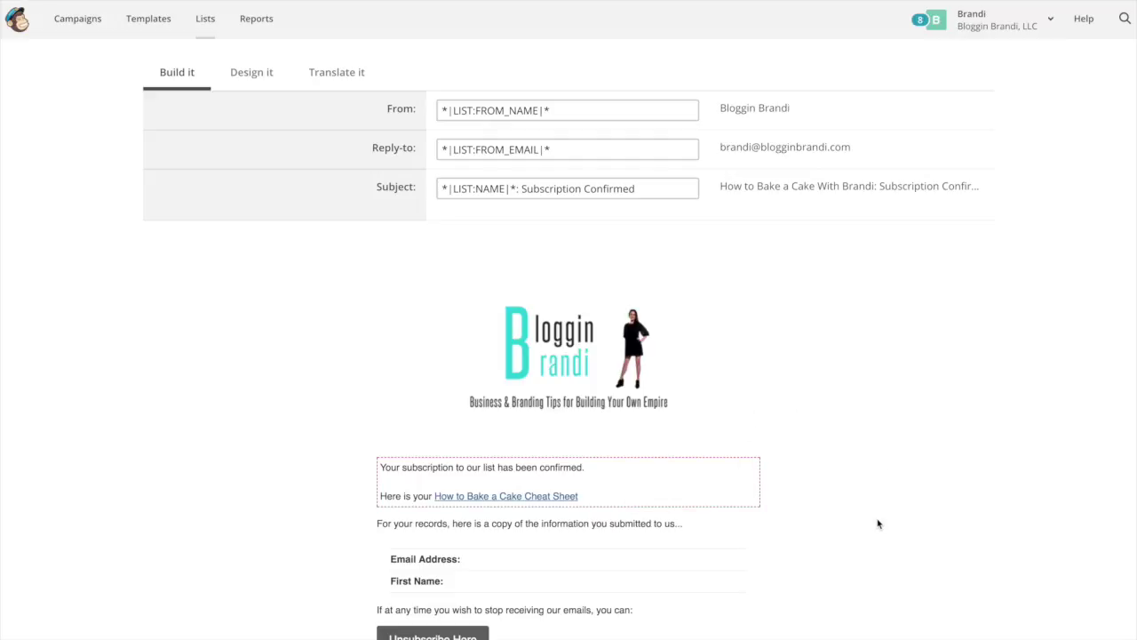
{"action": "scroll", "coordinate": [1062, 324], "scroll_direction": "up", "scroll_amount": 4}
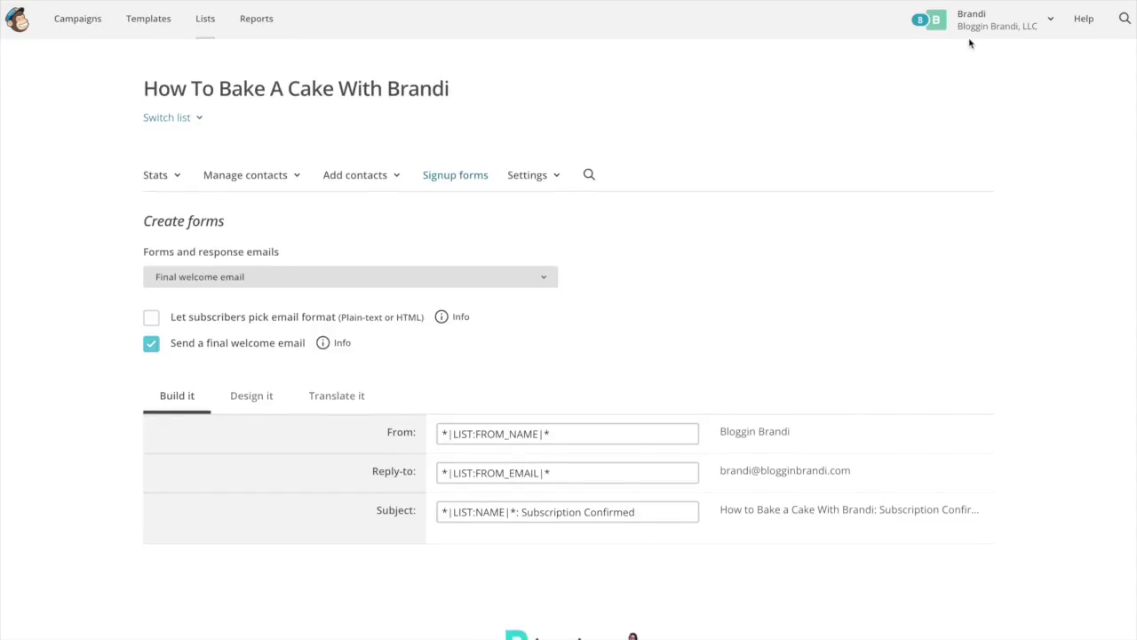
- Switch to the Confirmation thank you page and inspect its empty redirect URL field
{"action": "left_click", "coordinate": [343, 274]}
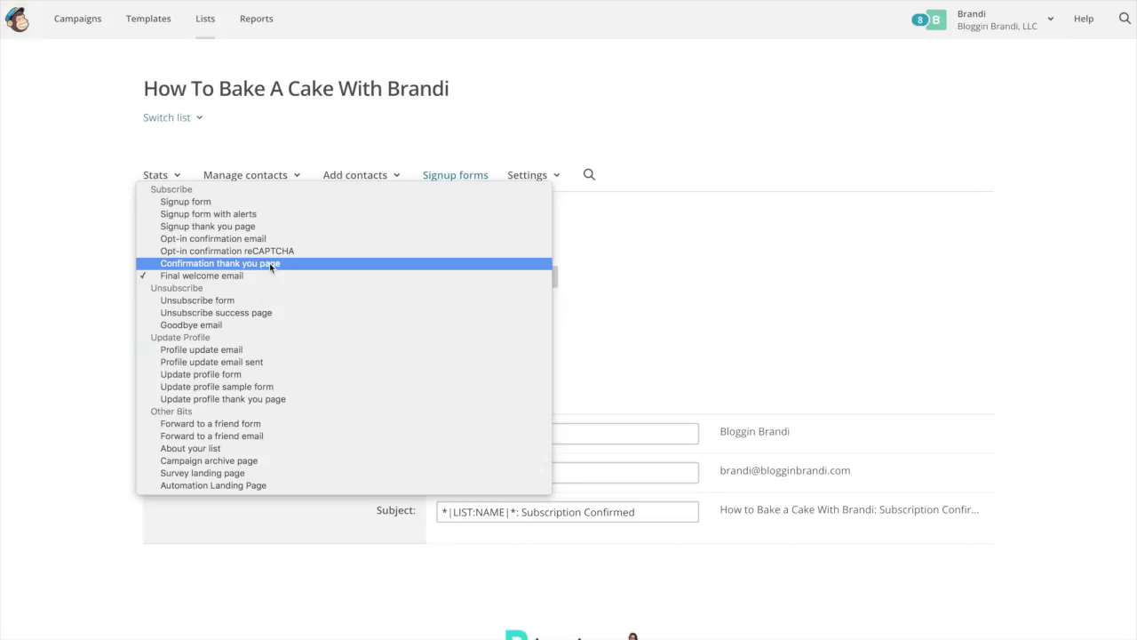
{"action": "left_click", "coordinate": [241, 264]}
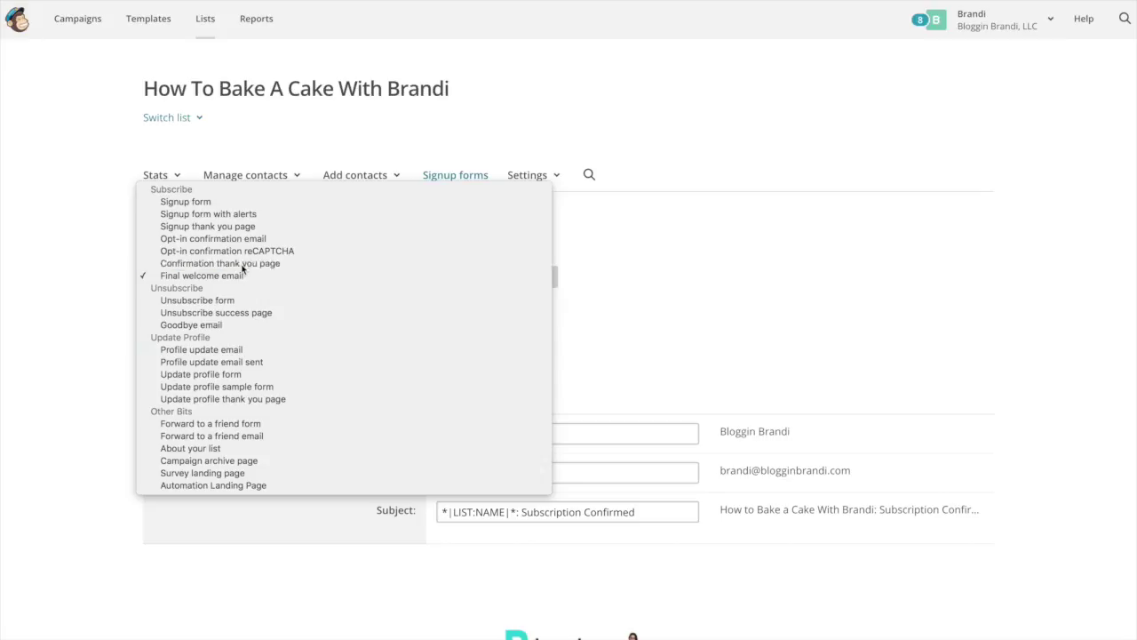
{"action": "scroll", "coordinate": [757, 464], "scroll_direction": "down", "scroll_amount": 4}
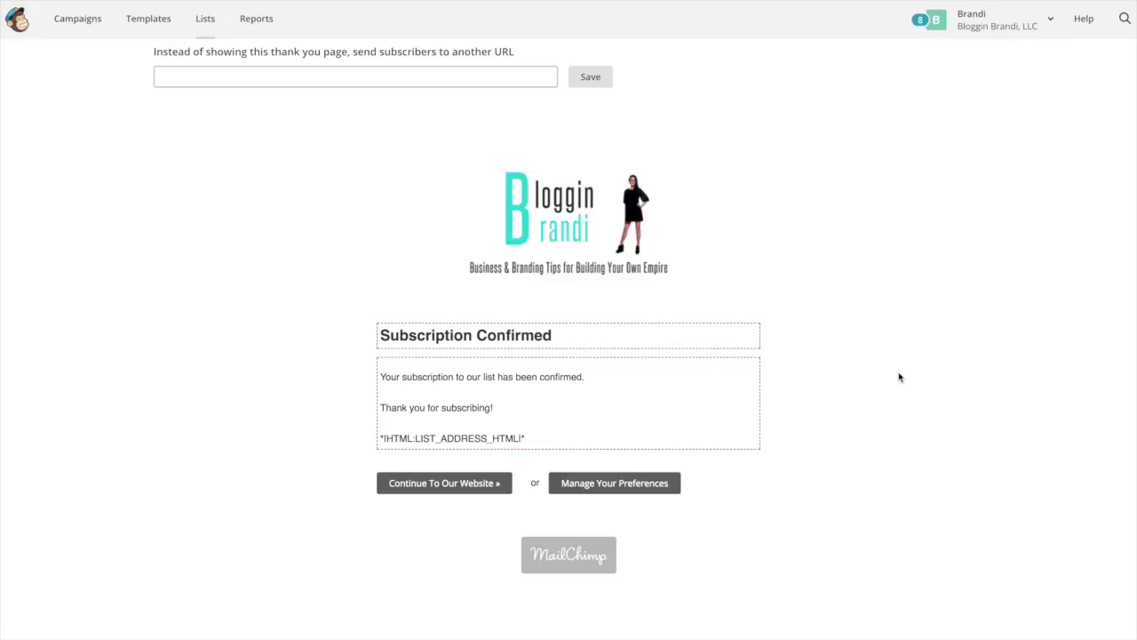
{"action": "scroll", "coordinate": [579, 373], "scroll_direction": "up", "scroll_amount": 3}
{"action": "left_click", "coordinate": [470, 357]}
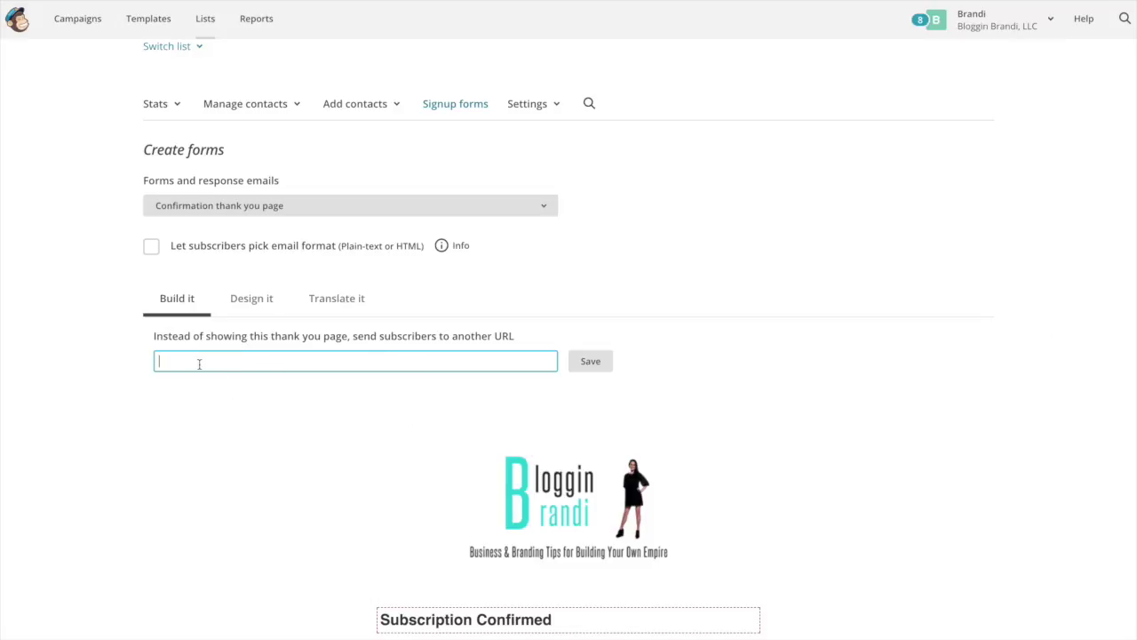
{"action": "mouse_move", "coordinate": [467, 450]}
{"action": "scroll", "coordinate": [439, 432], "scroll_direction": "up", "scroll_amount": 1}
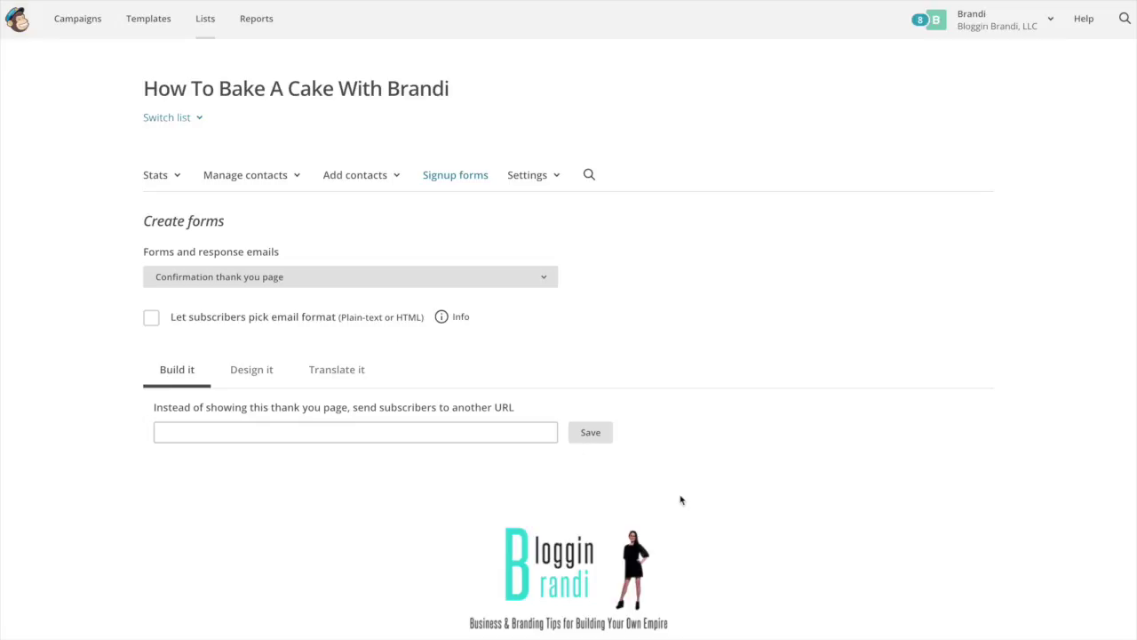
{"action": "scroll", "coordinate": [668, 502], "scroll_direction": "down", "scroll_amount": 4}
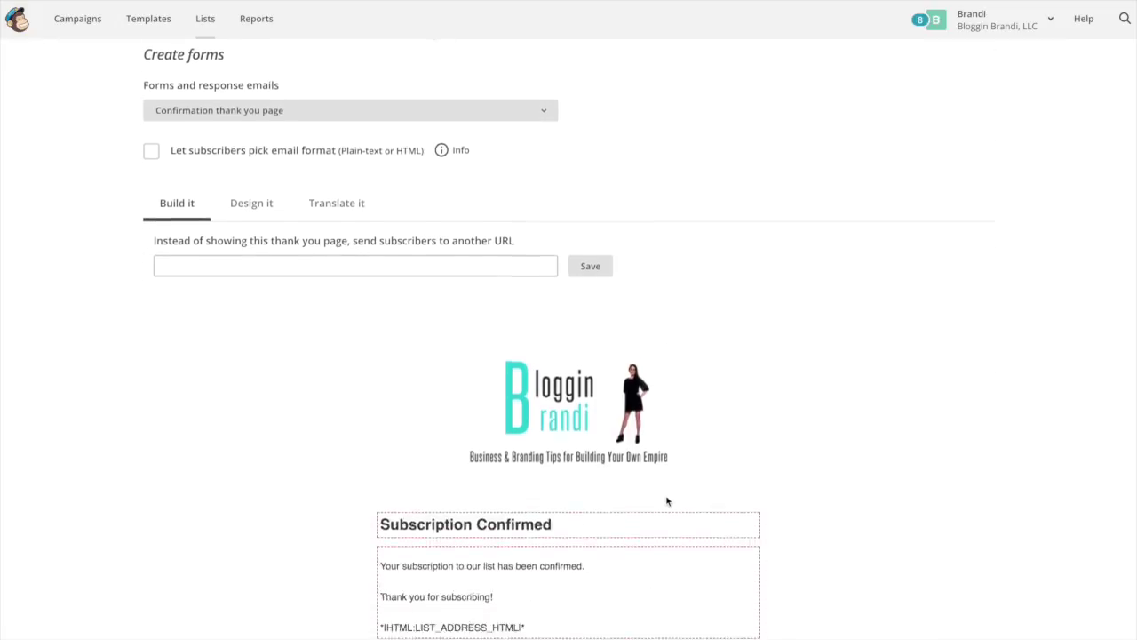
{"action": "scroll", "coordinate": [667, 501], "scroll_direction": "up", "scroll_amount": 2}
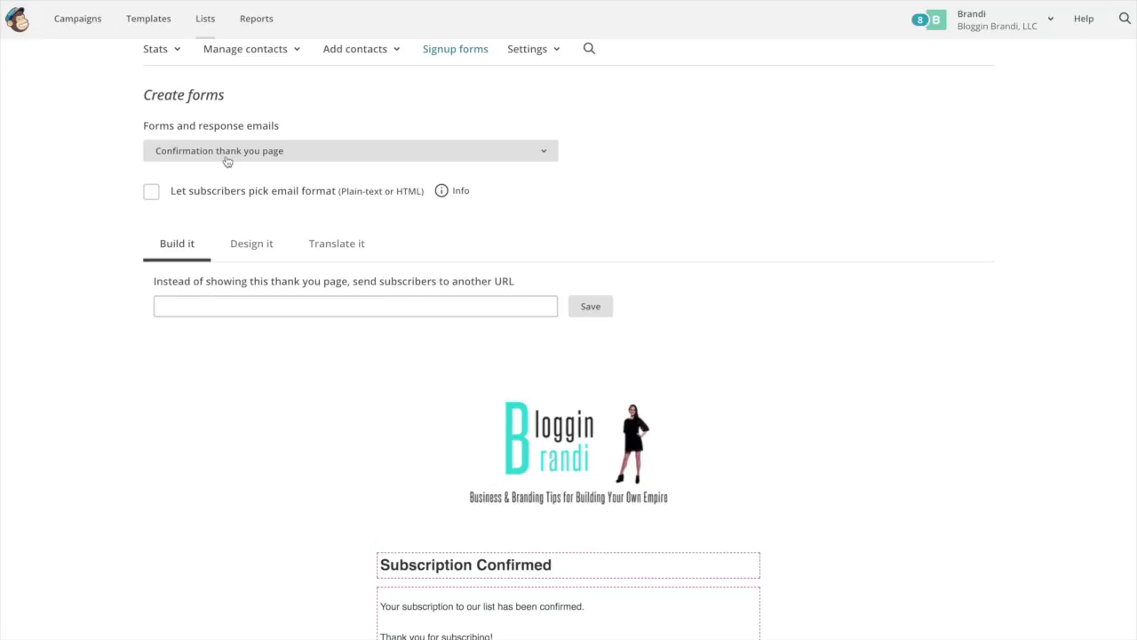
{"action": "left_click", "coordinate": [225, 157]}
- Switch to the Signup form and copy its hosted form URL
{"action": "left_click", "coordinate": [224, 90]}
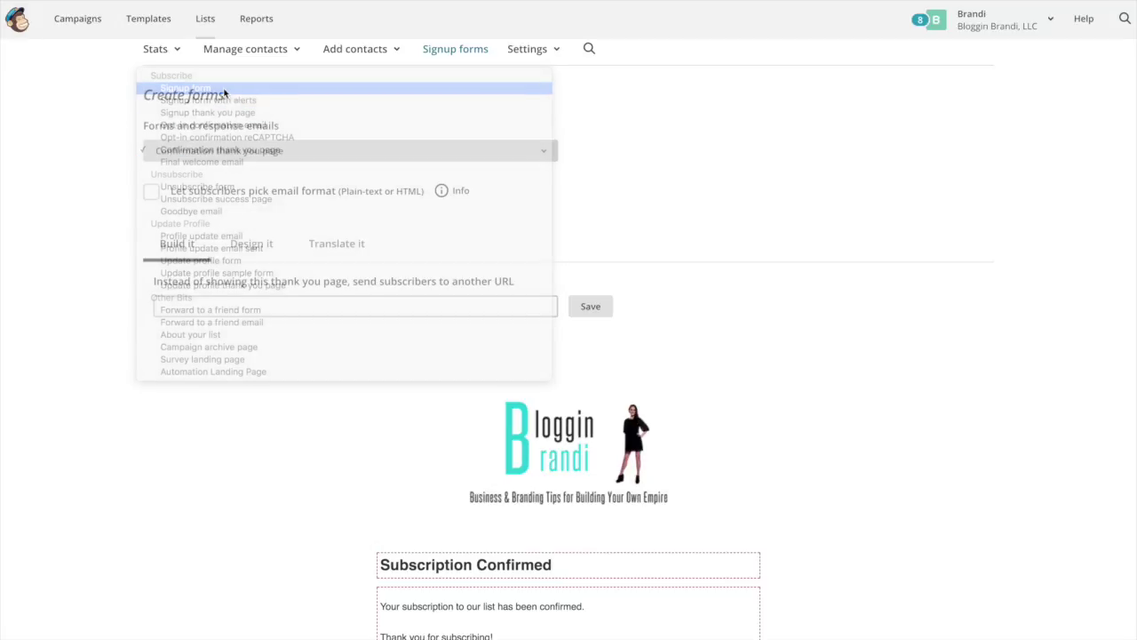
{"action": "scroll", "coordinate": [423, 509], "scroll_direction": "down", "scroll_amount": 1}
{"action": "scroll", "coordinate": [423, 508], "scroll_direction": "down", "scroll_amount": 2}
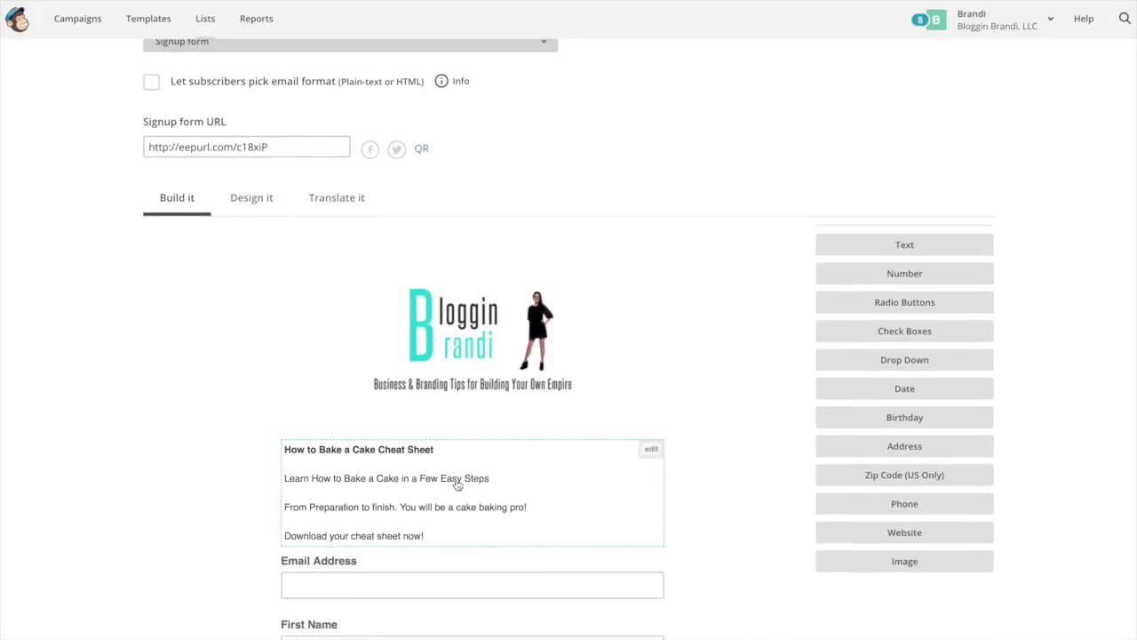
{"action": "left_click", "coordinate": [194, 150]}
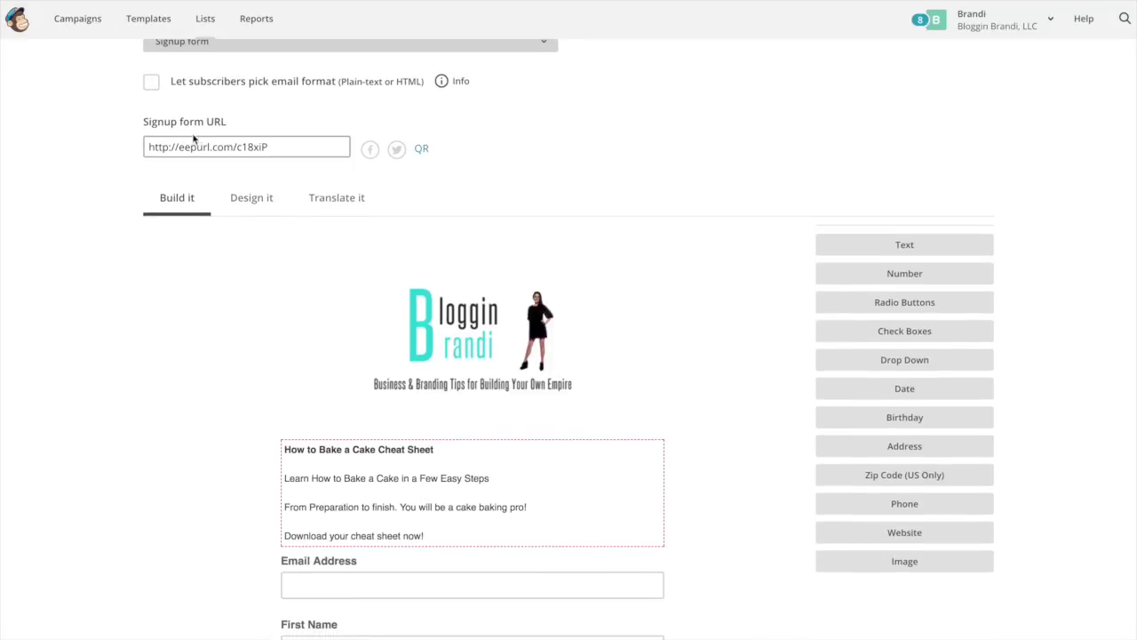
{"action": "right_click", "coordinate": [250, 146]}
{"action": "left_click", "coordinate": [280, 220]}
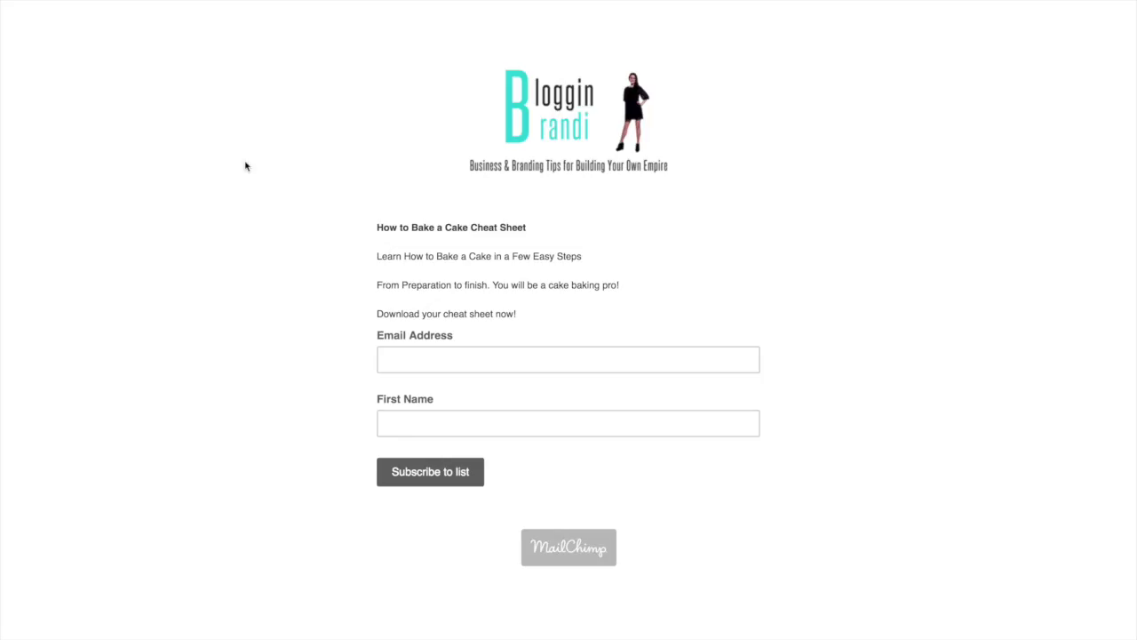
- Test the Email Address and First Name fields on the live signup form
{"action": "left_click", "coordinate": [449, 353]}
{"action": "left_click", "coordinate": [490, 433]}
{"action": "left_click", "coordinate": [514, 360]}
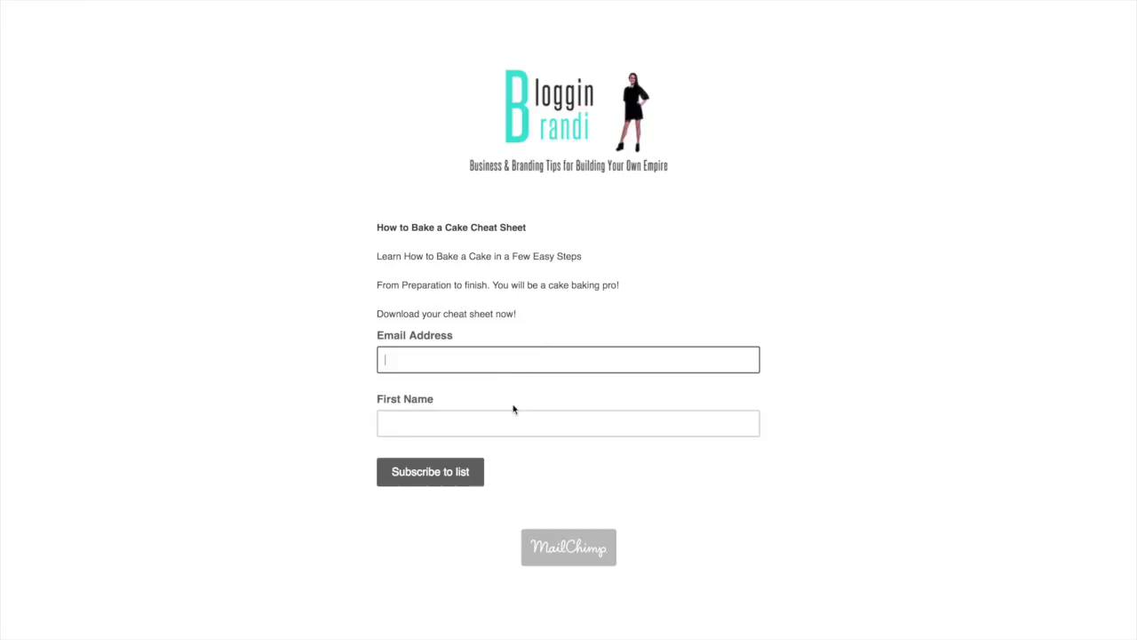
{"action": "left_click", "coordinate": [512, 419]}
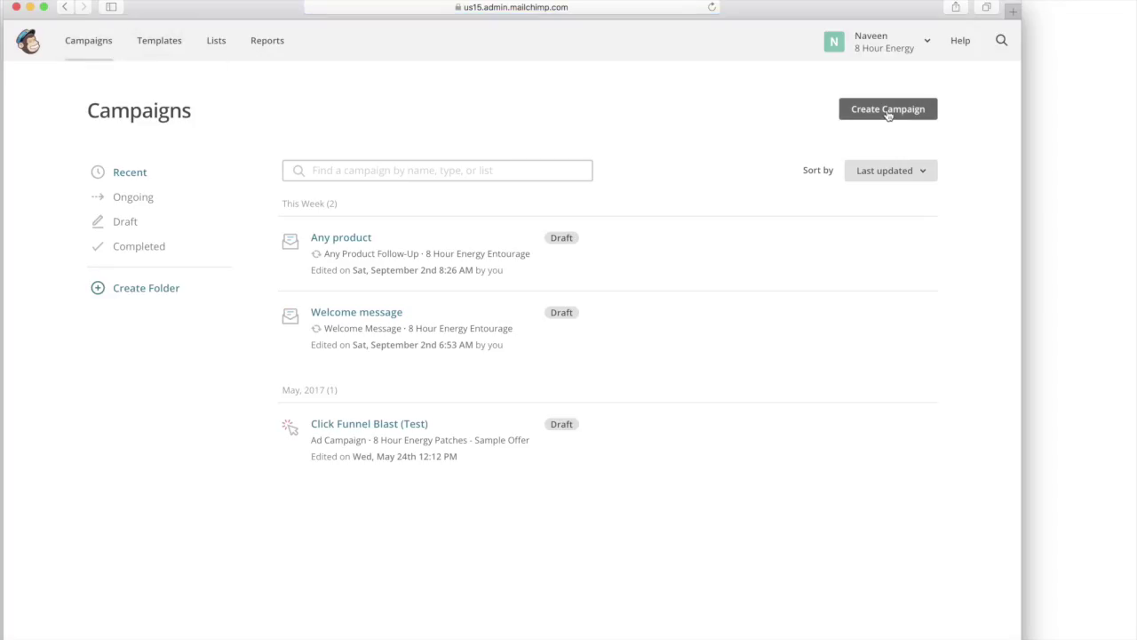
- Create an automated e-commerce email using the 'Thank first-time customers' recipe and begin its workflow
{"action": "left_click", "coordinate": [888, 112]}
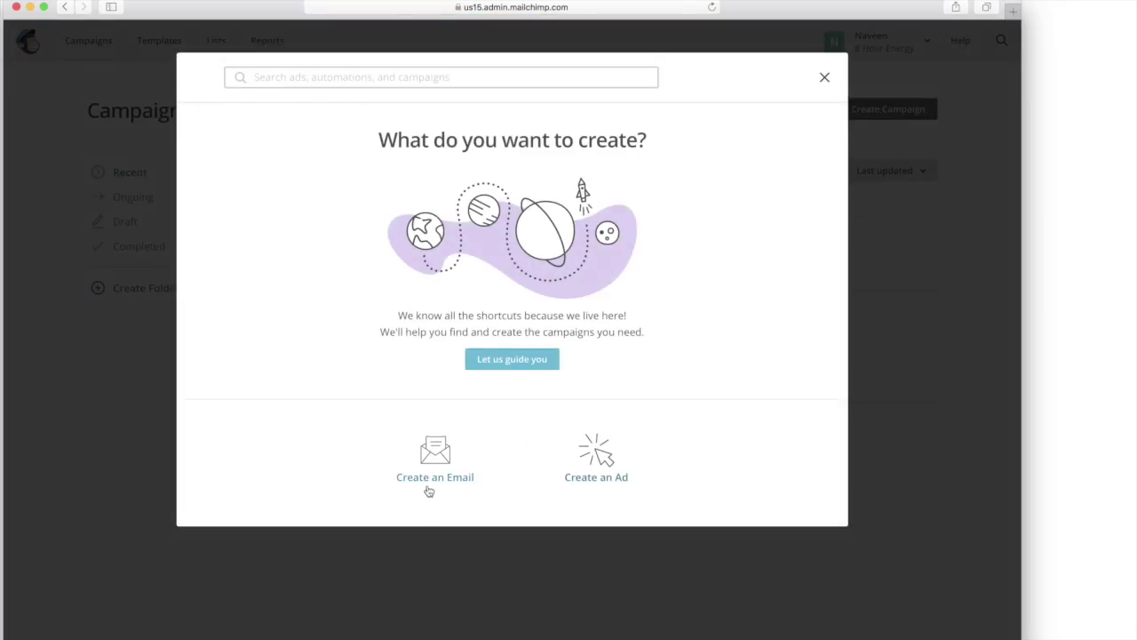
{"action": "left_click", "coordinate": [431, 463]}
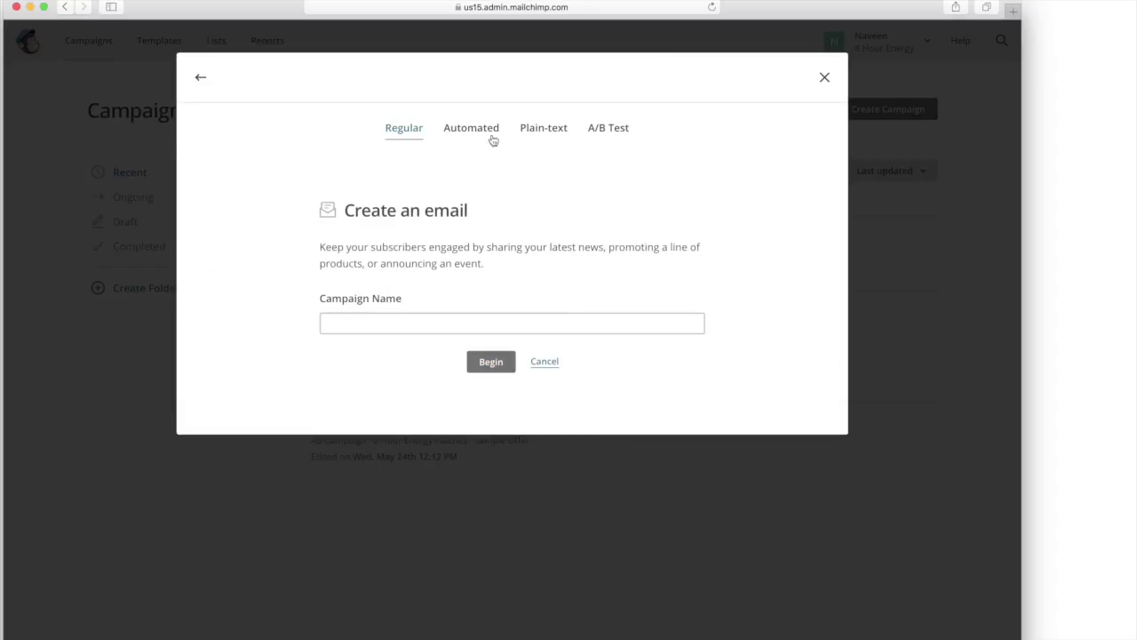
{"action": "left_click", "coordinate": [481, 130]}
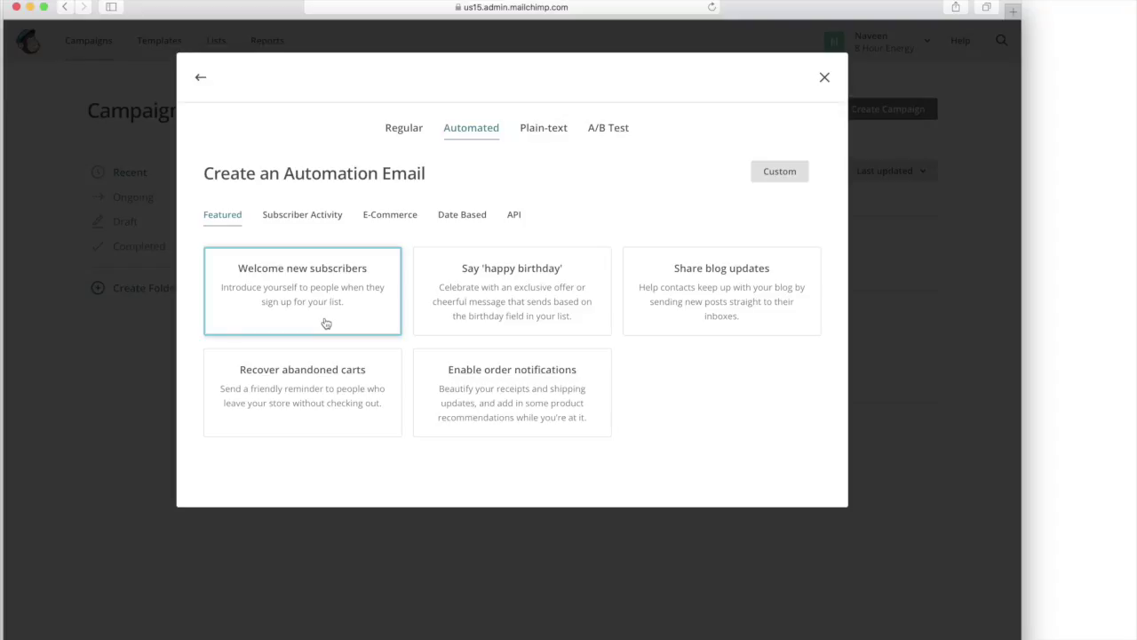
{"action": "left_click", "coordinate": [338, 219]}
{"action": "left_click", "coordinate": [394, 216]}
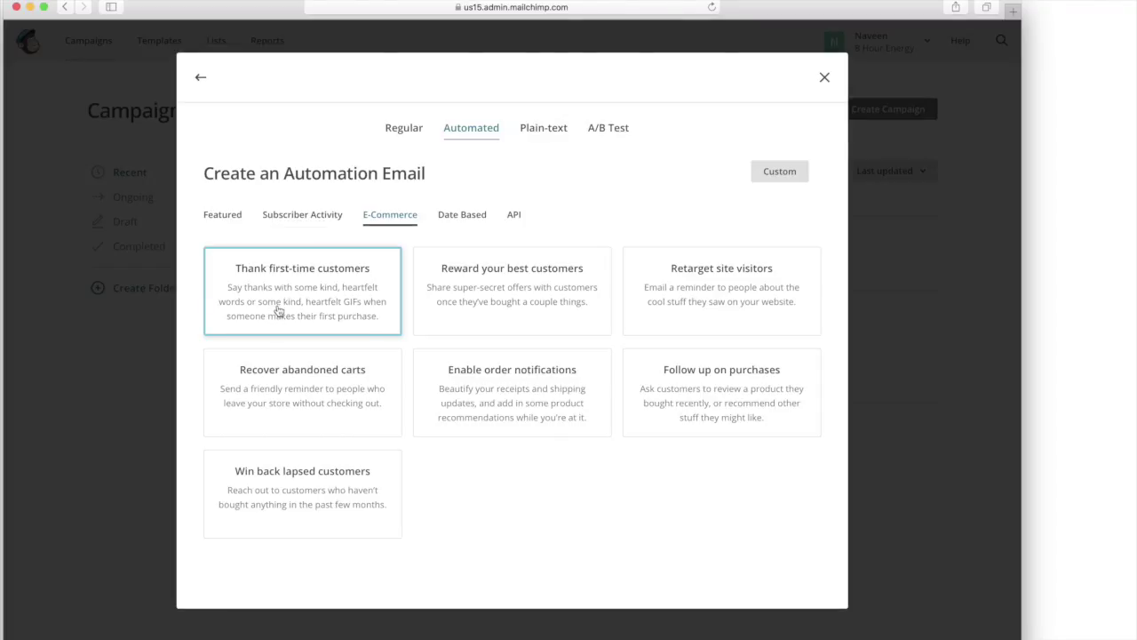
{"action": "left_click", "coordinate": [279, 310]}
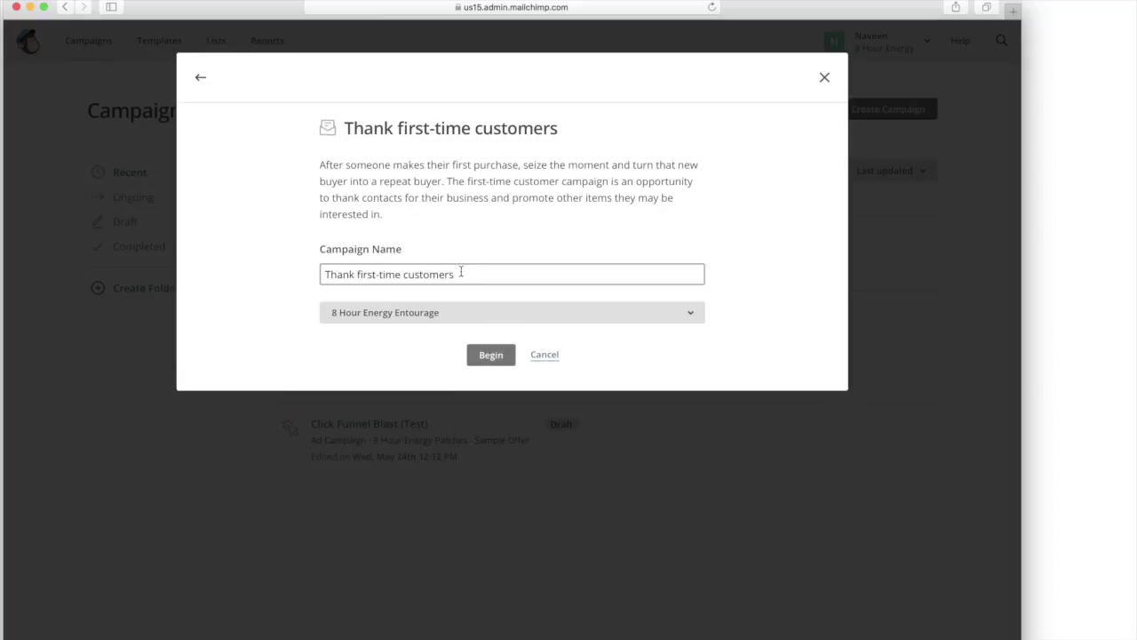
{"action": "left_click", "coordinate": [487, 355]}
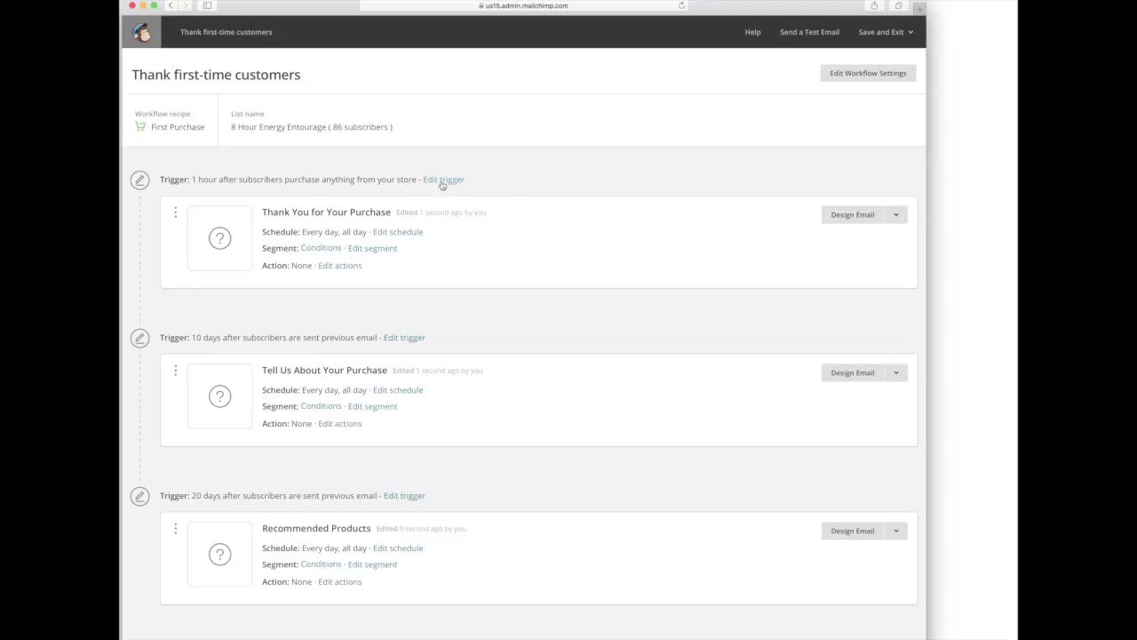
{"action": "left_click", "coordinate": [442, 181]}
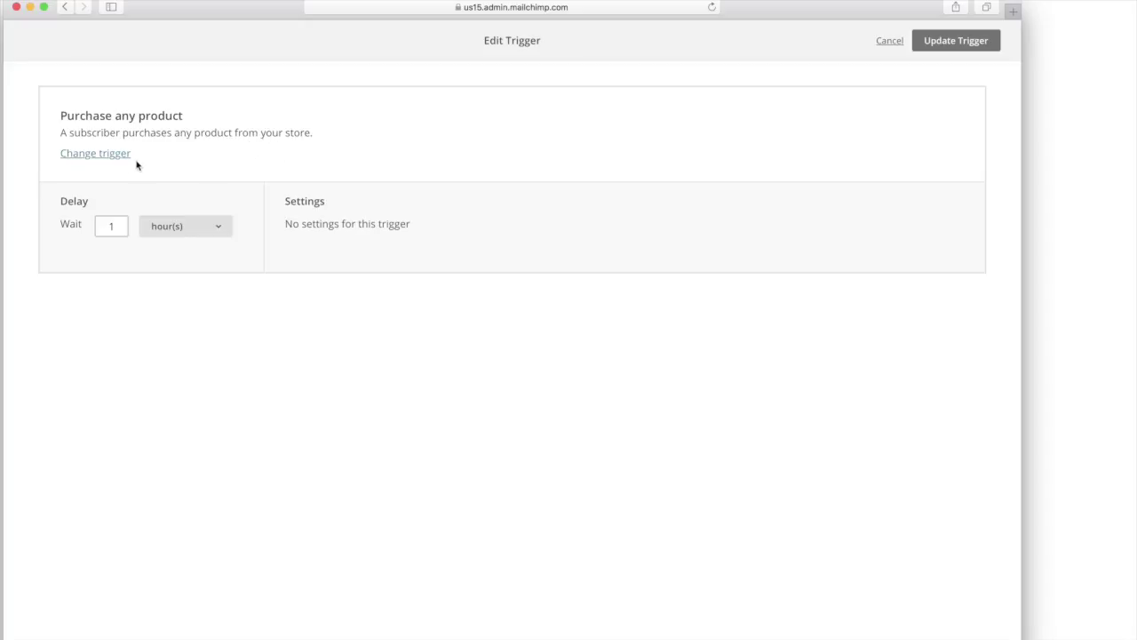
{"action": "left_click", "coordinate": [107, 155]}
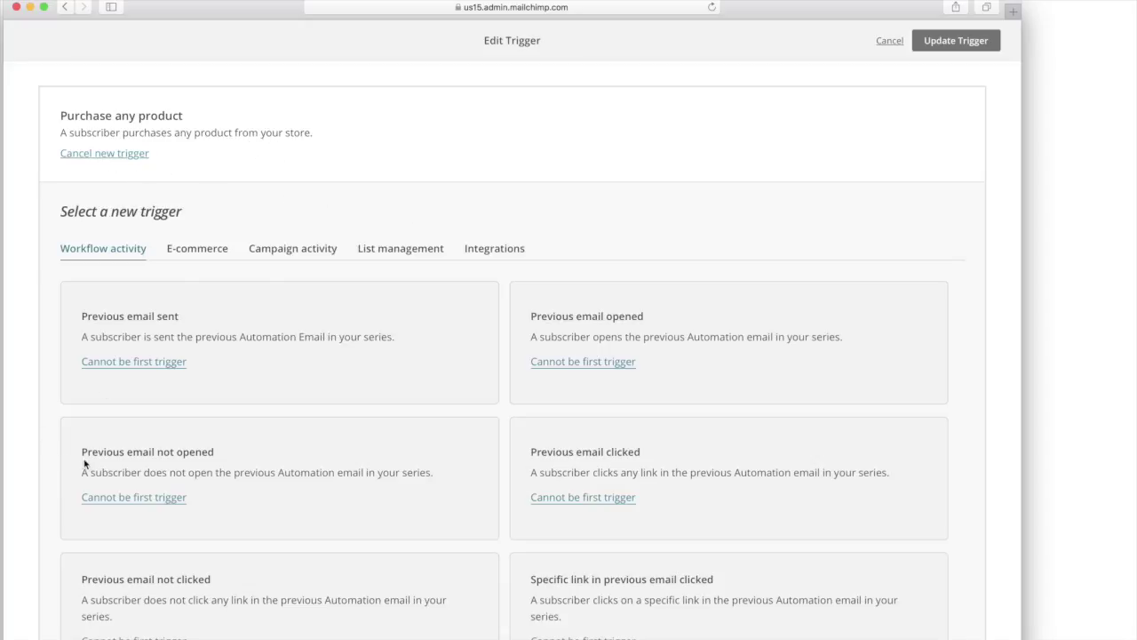
{"action": "left_click", "coordinate": [115, 157]}
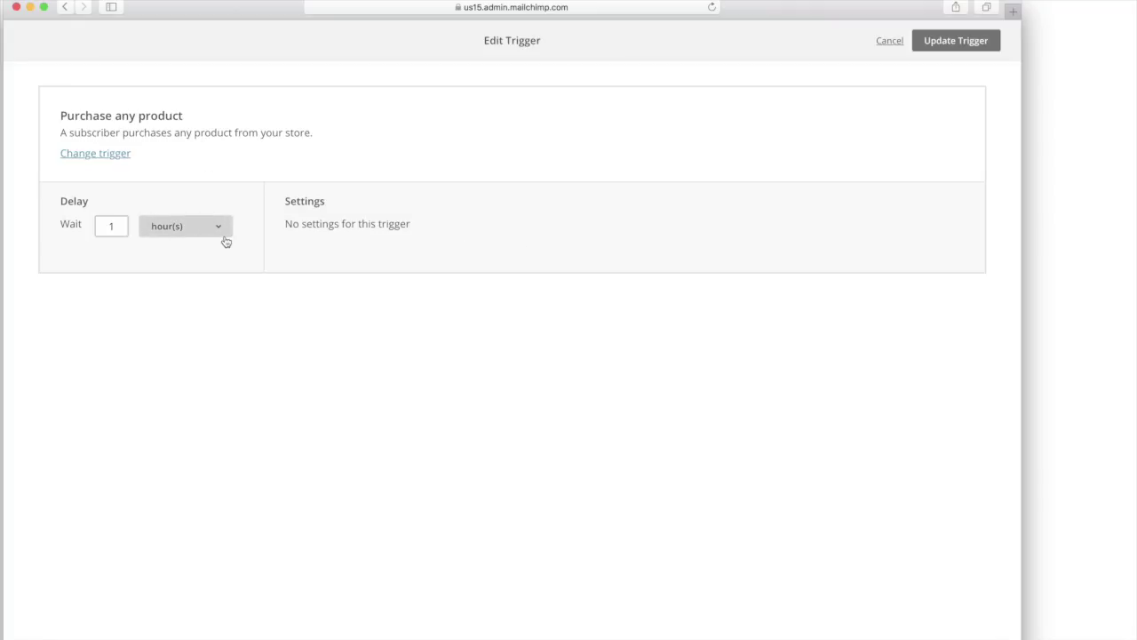
{"action": "left_click", "coordinate": [949, 45]}
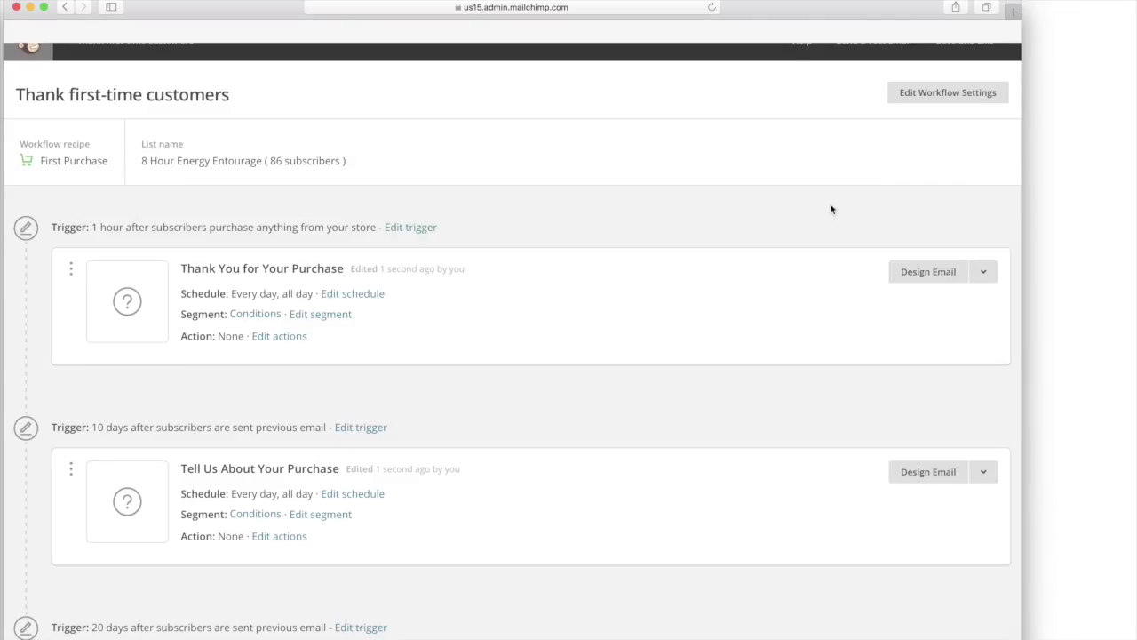
- Remove Saturday and Sunday from the Thank You for Your Purchase email's sending schedule
{"action": "left_click", "coordinate": [346, 299]}
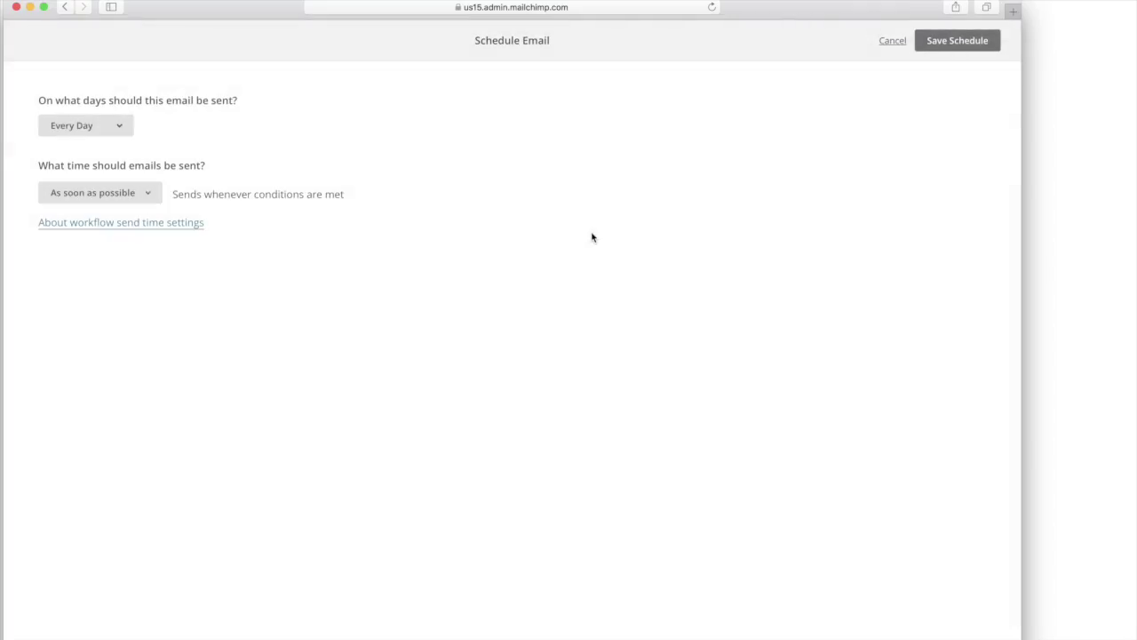
{"action": "left_click", "coordinate": [110, 133]}
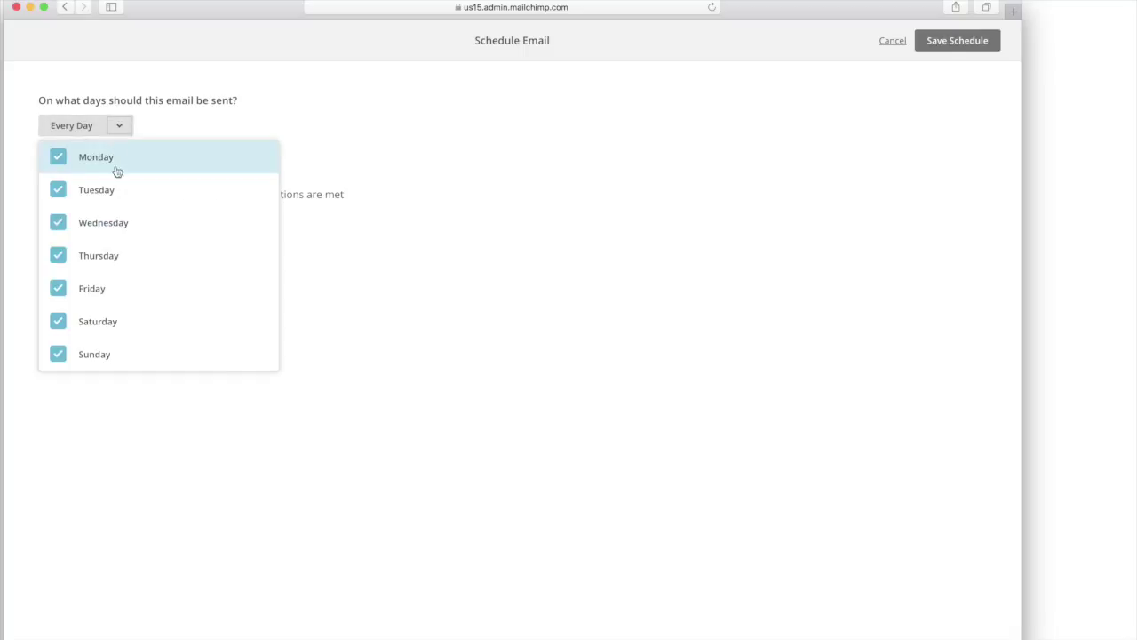
{"action": "left_click", "coordinate": [158, 356]}
{"action": "left_click", "coordinate": [150, 331]}
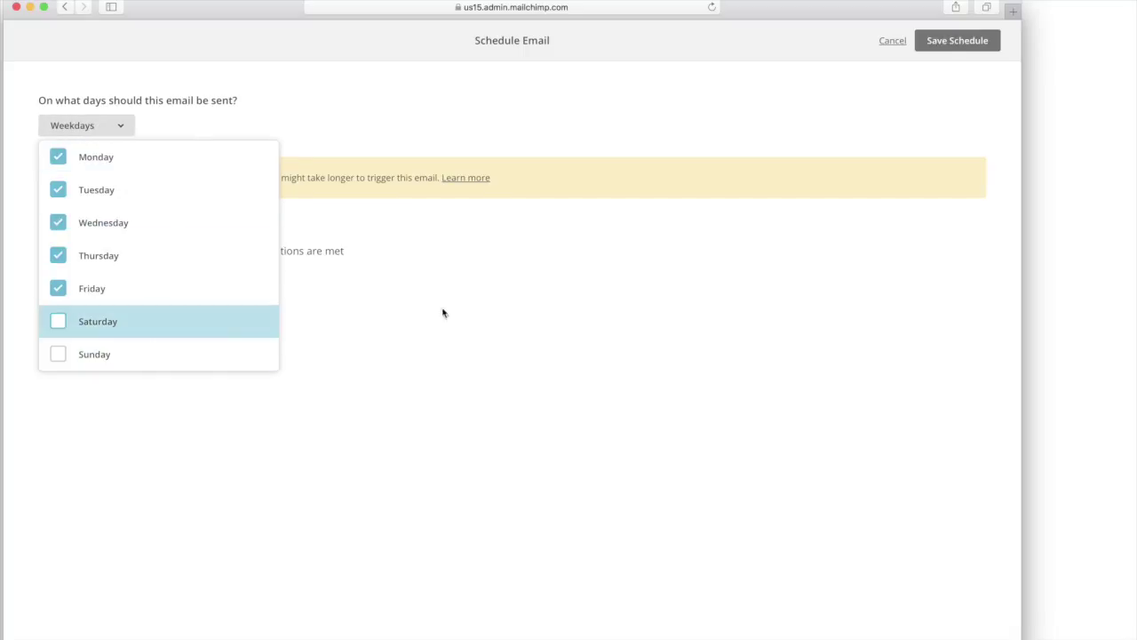
{"action": "left_click", "coordinate": [509, 292]}
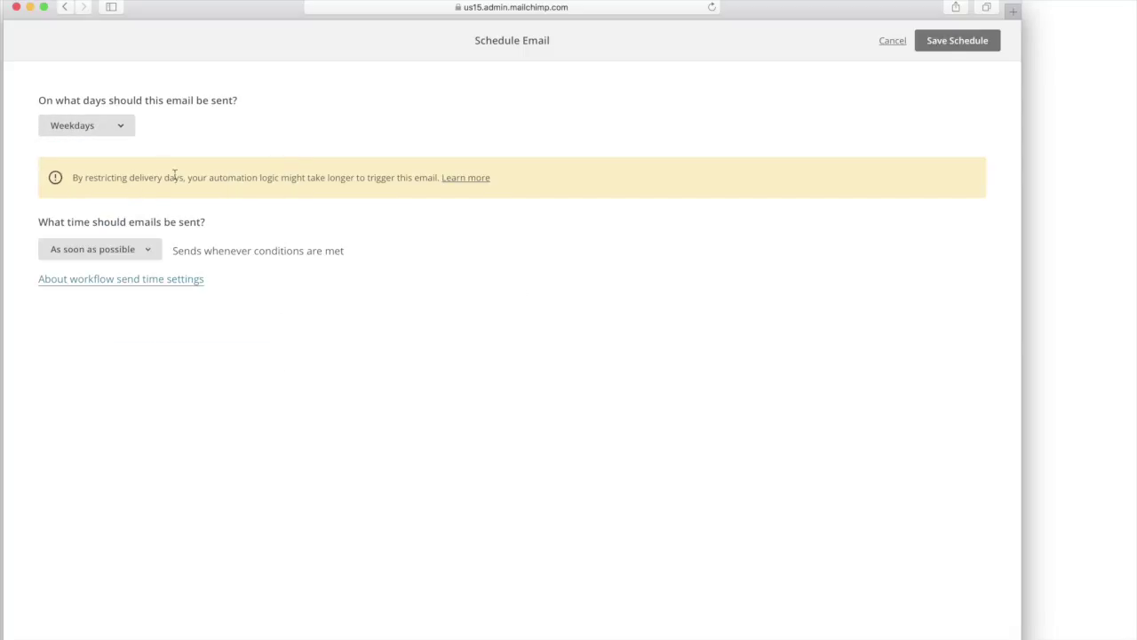
{"action": "left_click", "coordinate": [949, 51]}
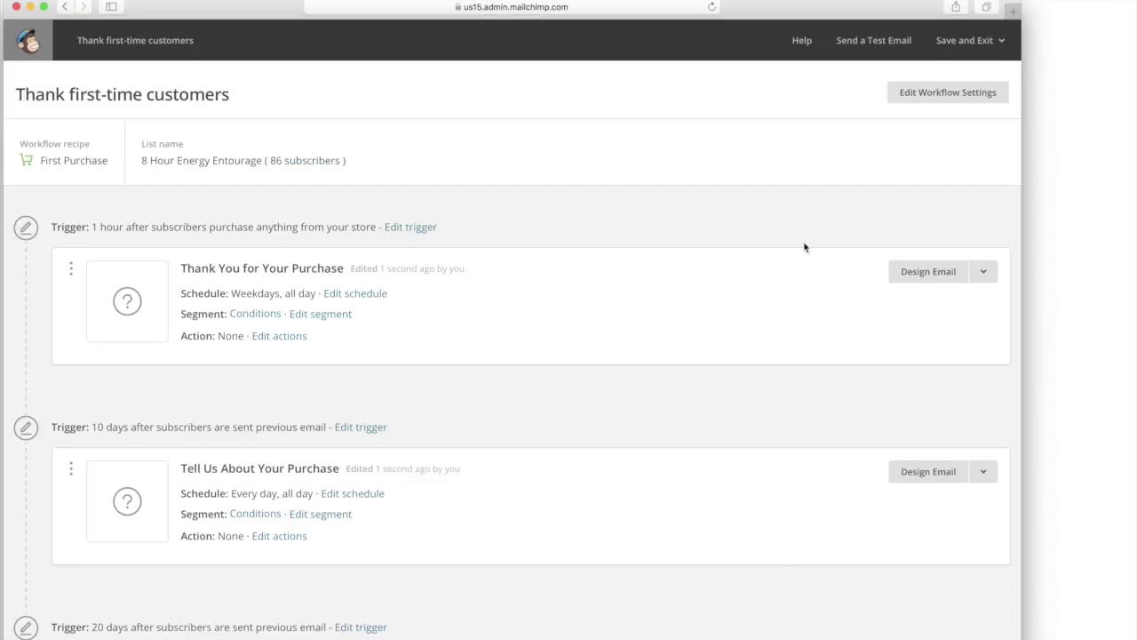
{"action": "left_click", "coordinate": [870, 40]}
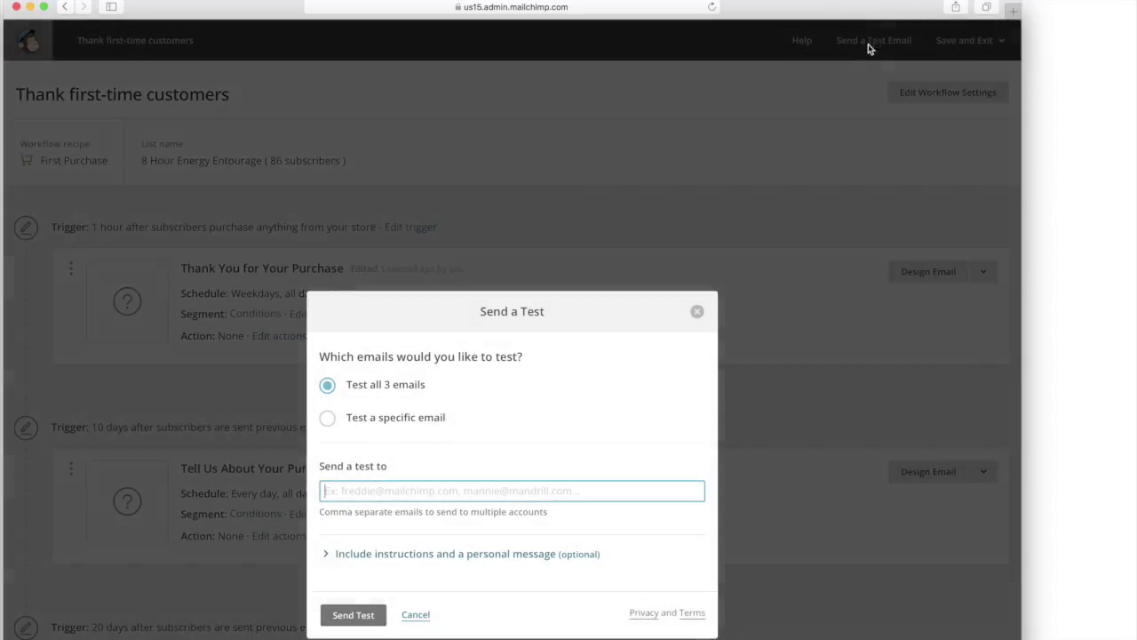
{"action": "left_click", "coordinate": [329, 409]}
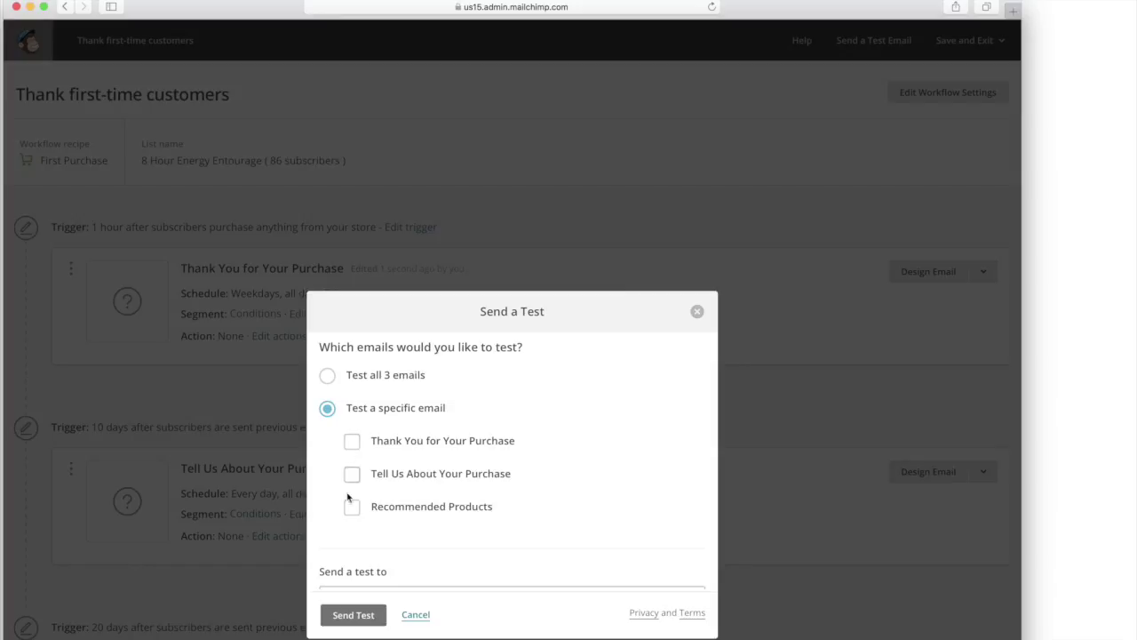
{"action": "scroll", "coordinate": [554, 467], "scroll_direction": "down", "scroll_amount": 5}
{"action": "triple_click", "coordinate": [413, 433]}
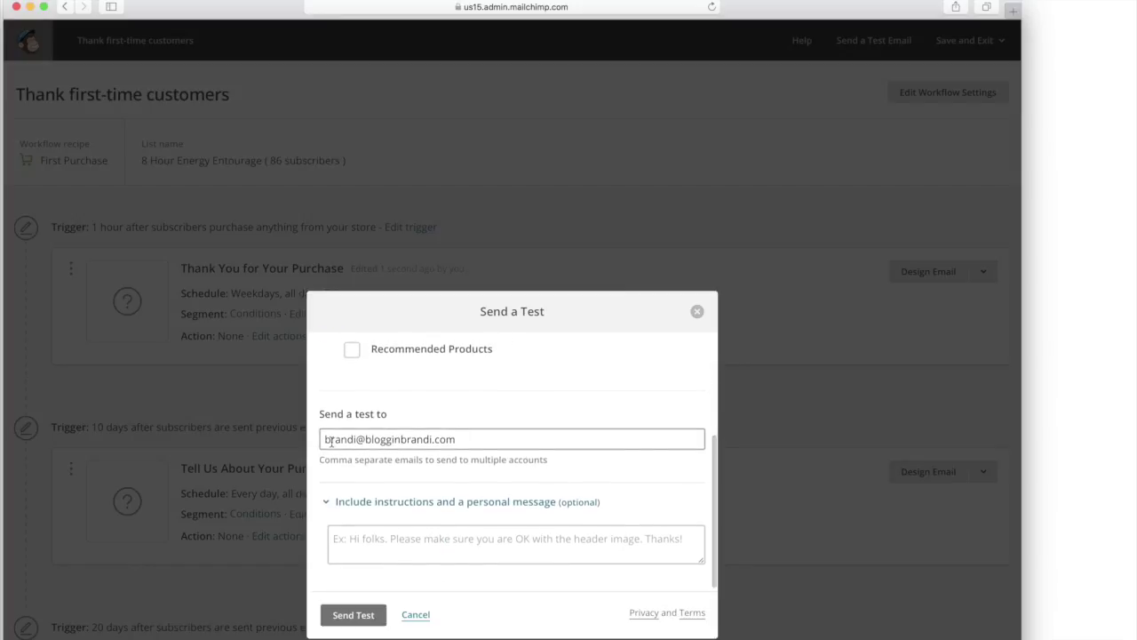
{"action": "left_click", "coordinate": [554, 462]}
{"action": "left_click", "coordinate": [380, 539]}
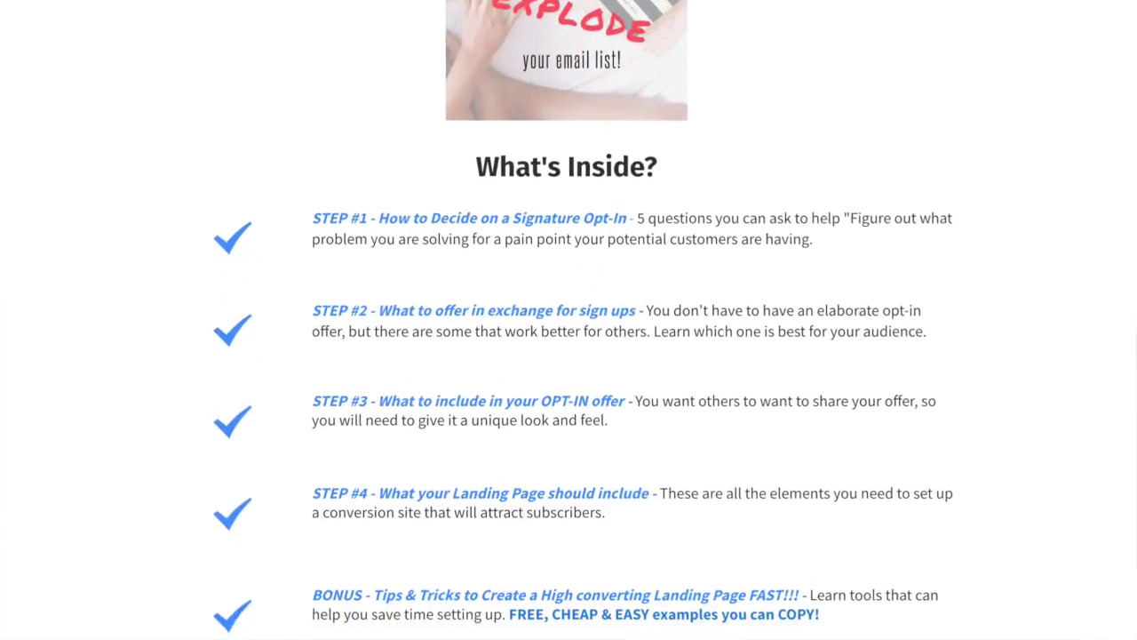
{"action": "scroll", "coordinate": [569, 356], "scroll_direction": "down", "scroll_amount": 3}
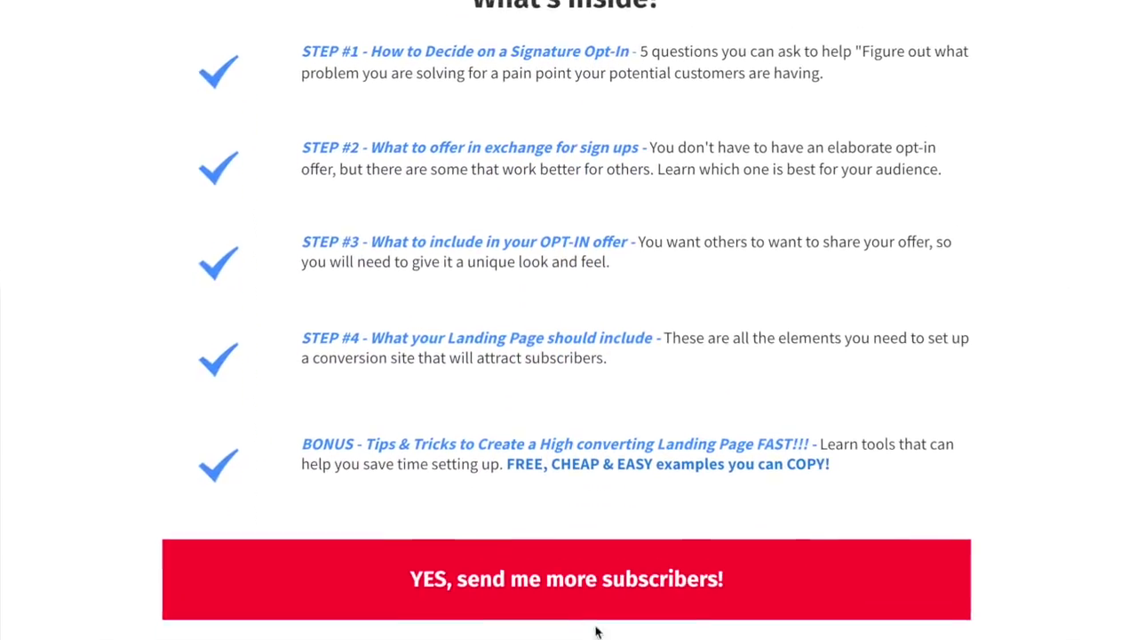
- Scroll down the Bloggin Brandi opt-in page and open the freebie signup form
{"action": "left_click", "coordinate": [558, 575]}
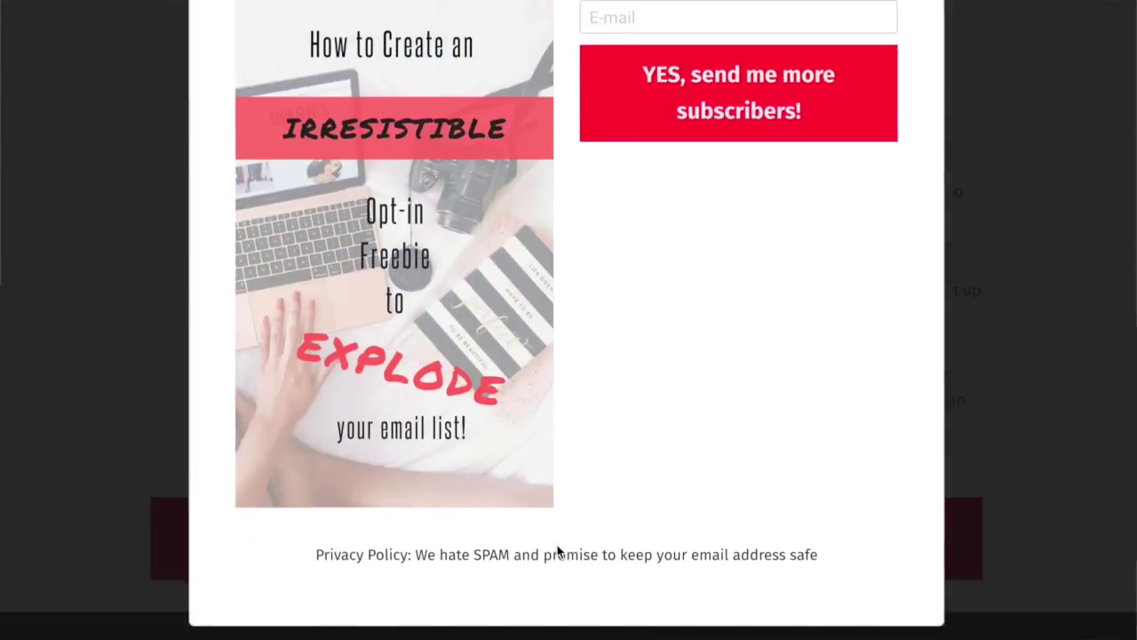